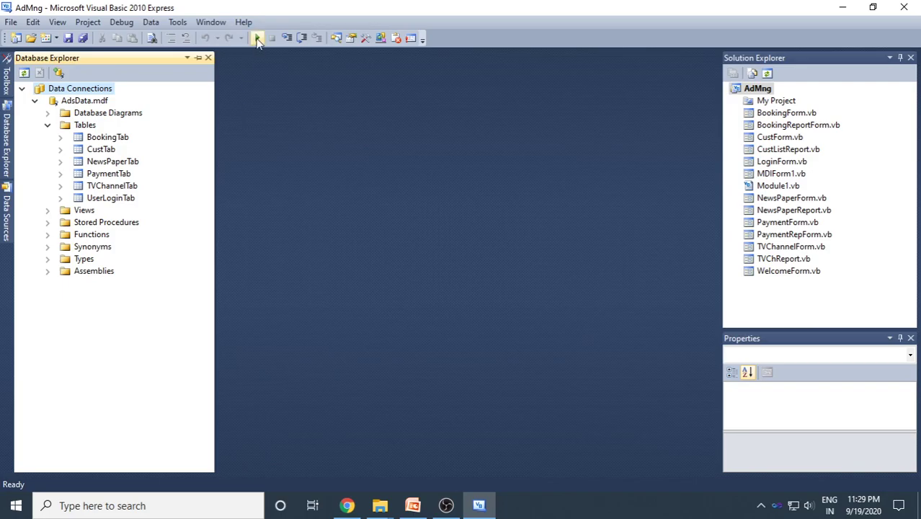
- Run the Ad Agency Mng project, log in with OK, and open the TV Channel form
click(257, 38)
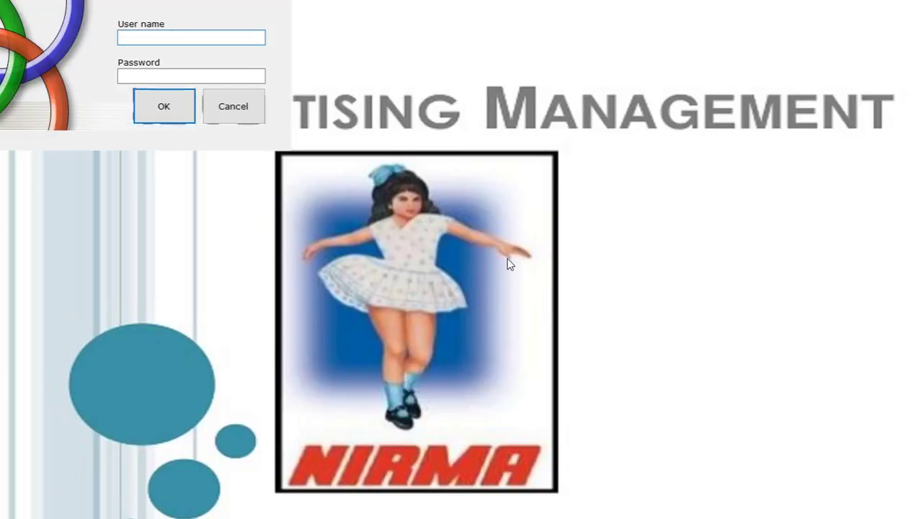
click(180, 115)
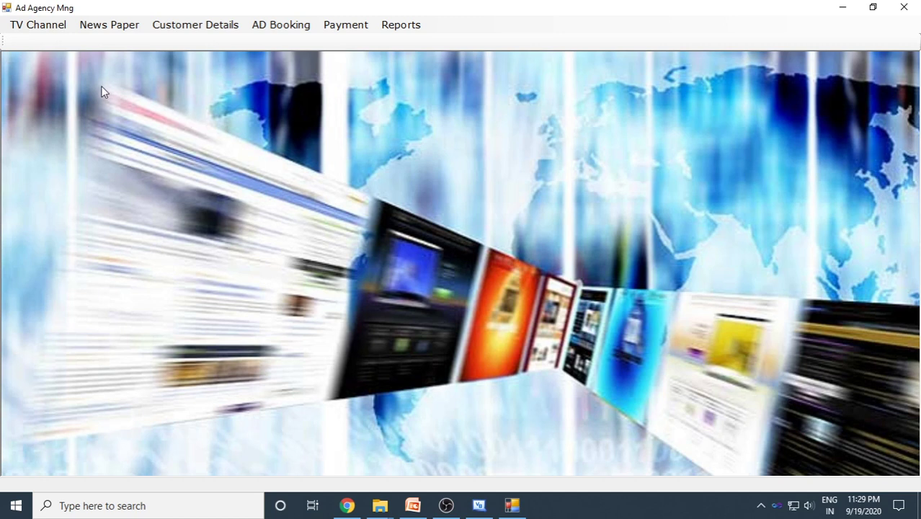
click(54, 34)
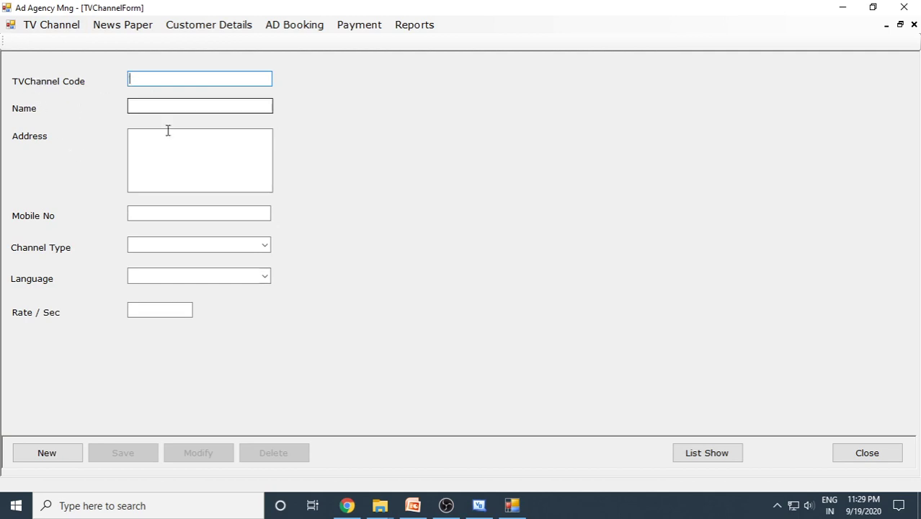
- Show the channel list containing CNN and begin a new TV channel record
click(731, 457)
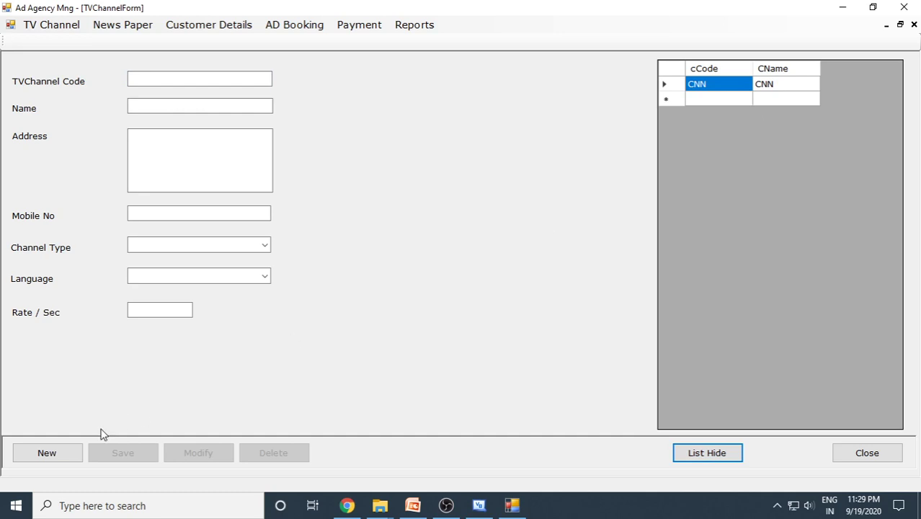
click(55, 453)
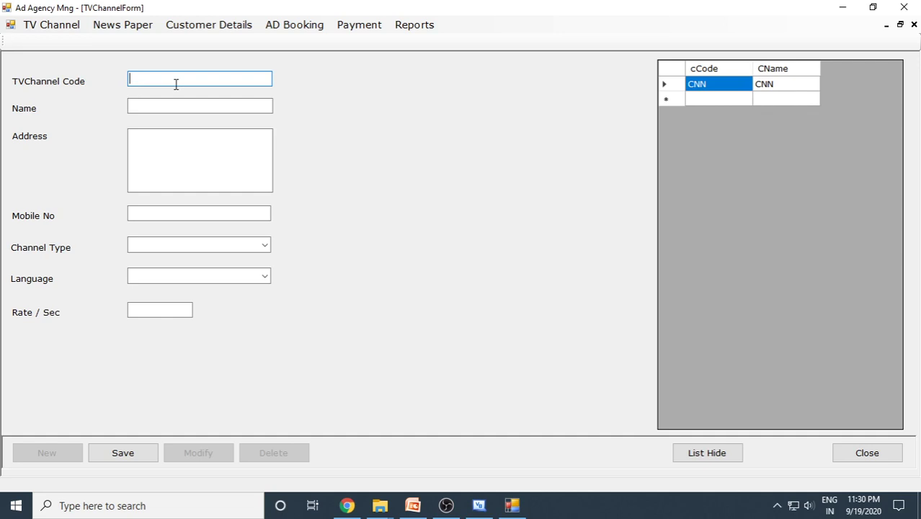
- Enter channel code REPUBLIC, name 'Republic English Channel' and its three-line address
text(Republic)
click(172, 103)
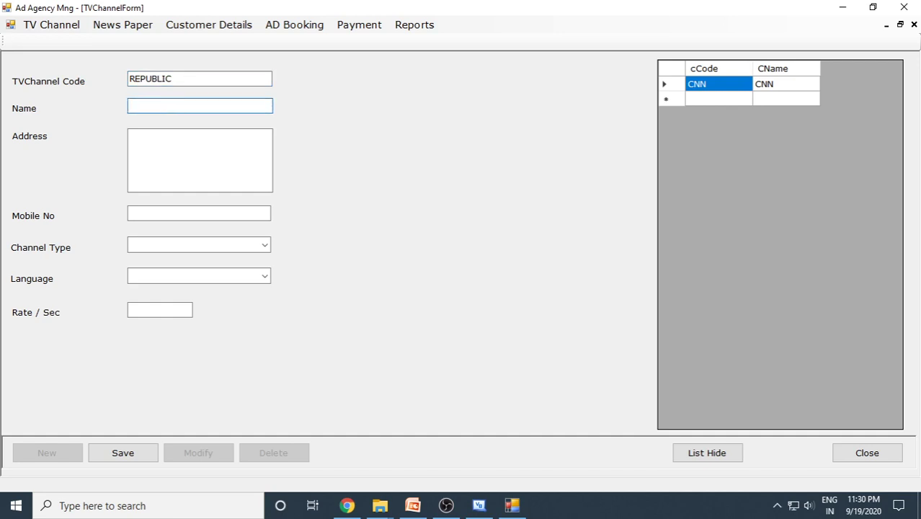
text(Republic English Channel)
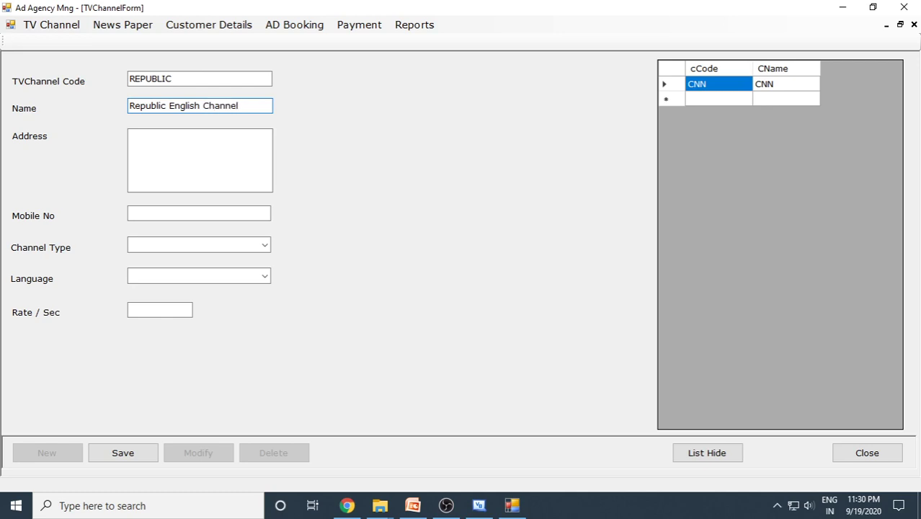
click(167, 151)
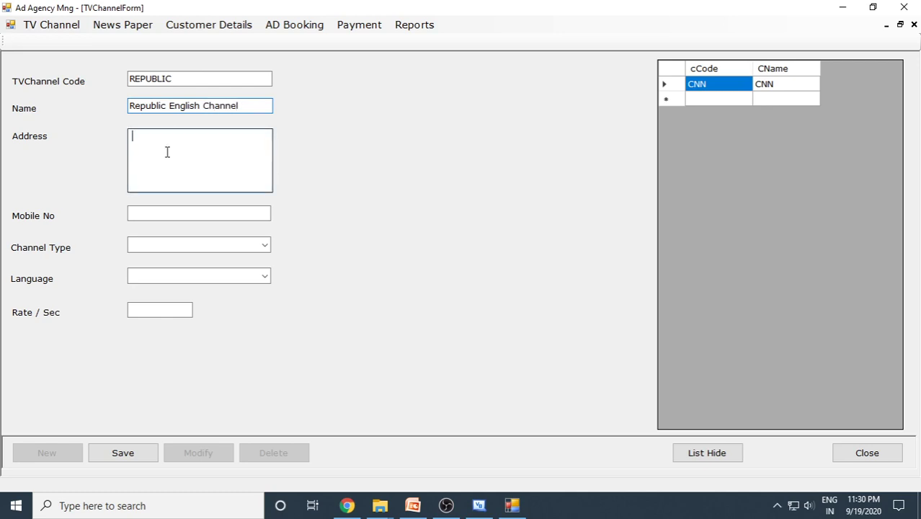
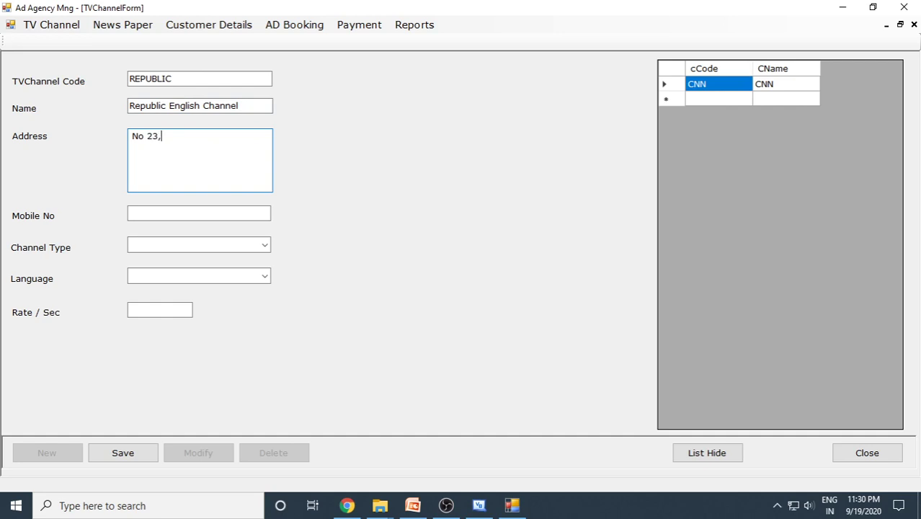
key(Return)
key(Return)
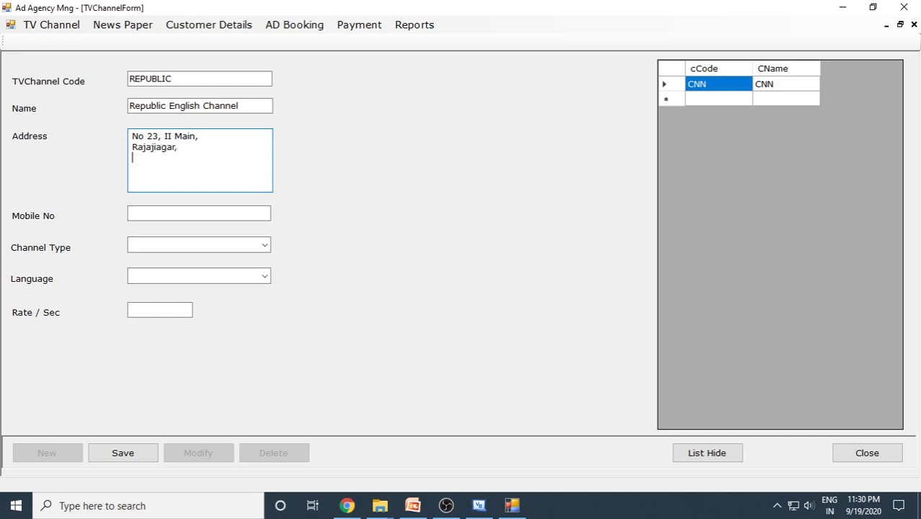
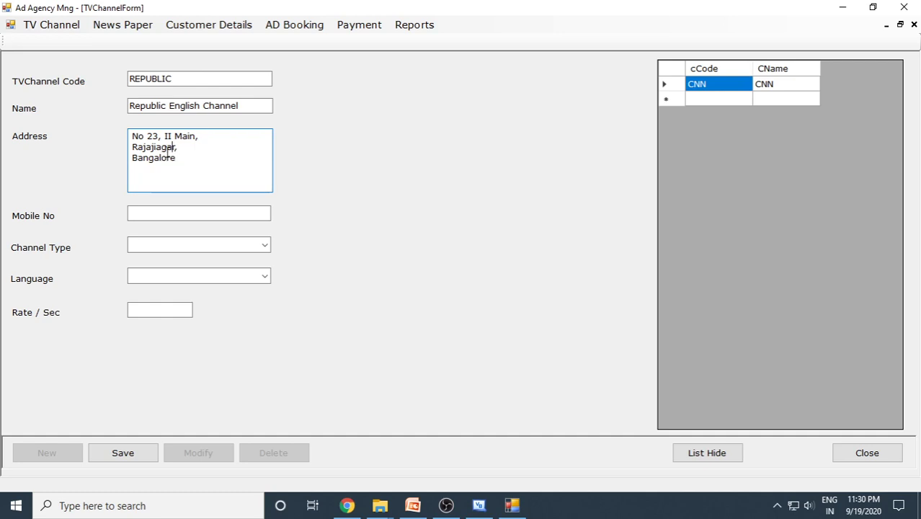
click(159, 147)
text(n)
- Add the mobile number, choose News and English, set rate 25000, and save the channel
click(169, 211)
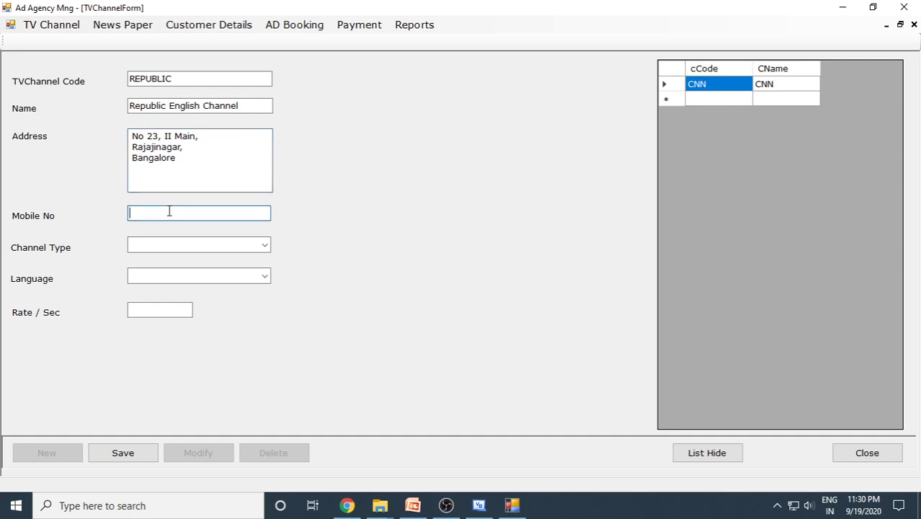
click(263, 246)
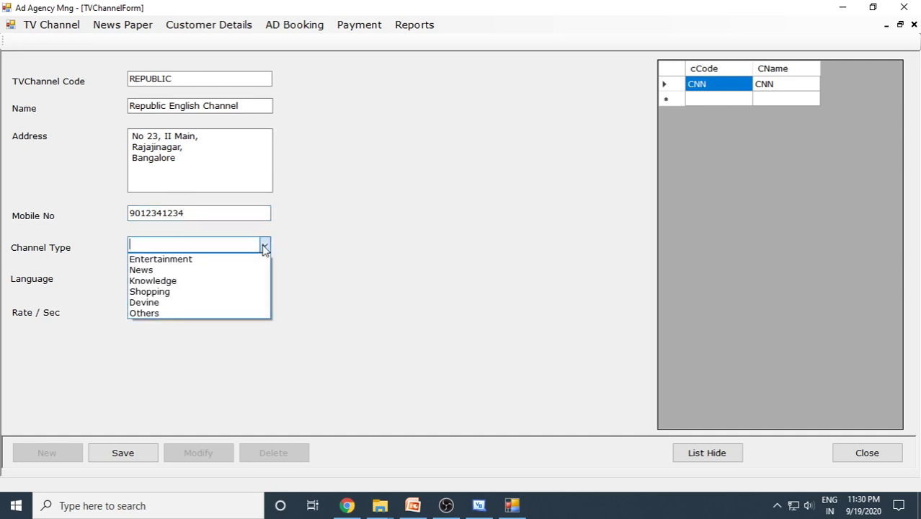
click(185, 270)
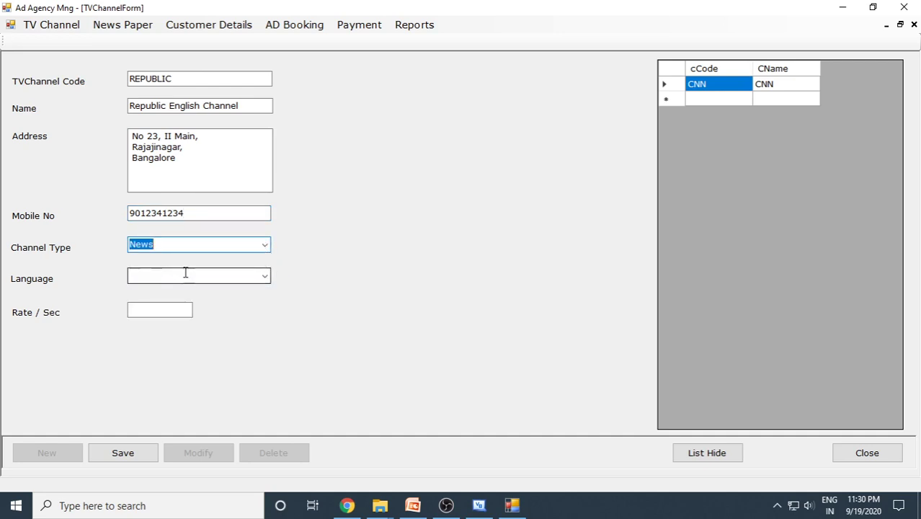
click(263, 276)
click(161, 301)
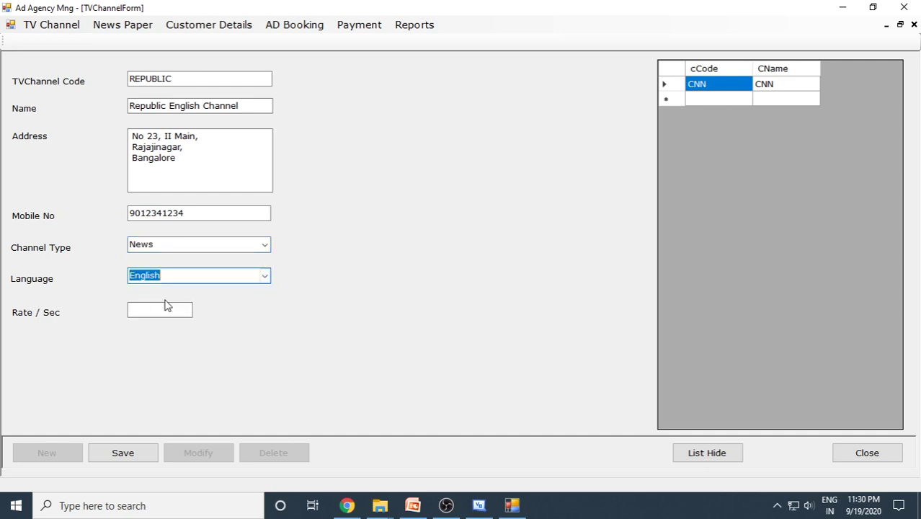
click(159, 310)
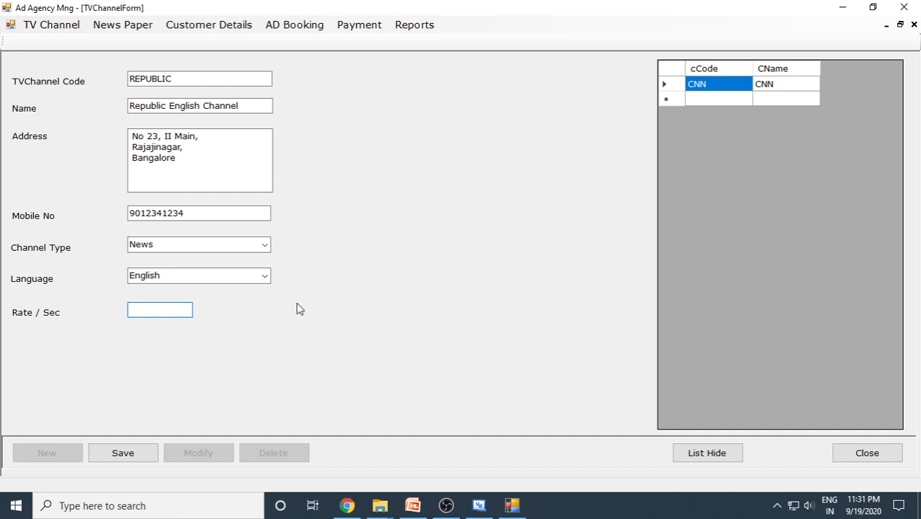
text(25000)
click(138, 451)
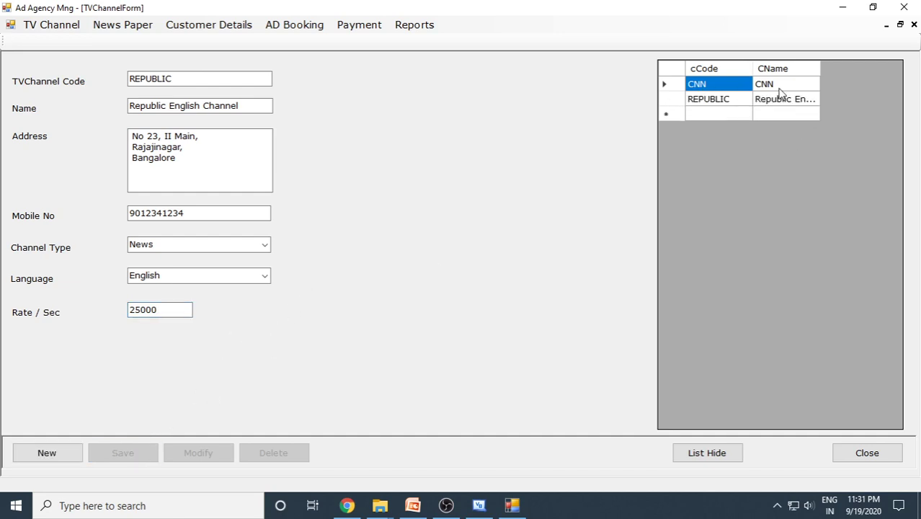
- Add a new locality line to CNN's address and confirm saving the modified record
click(700, 91)
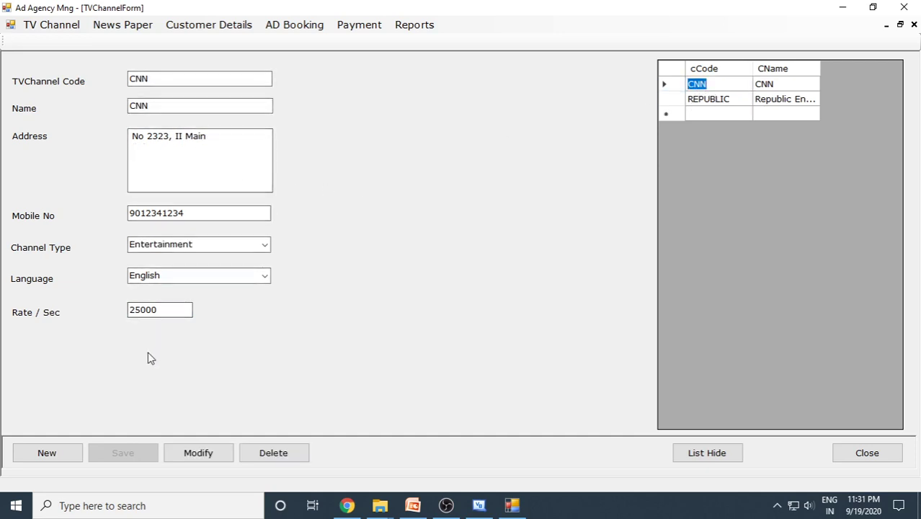
click(208, 156)
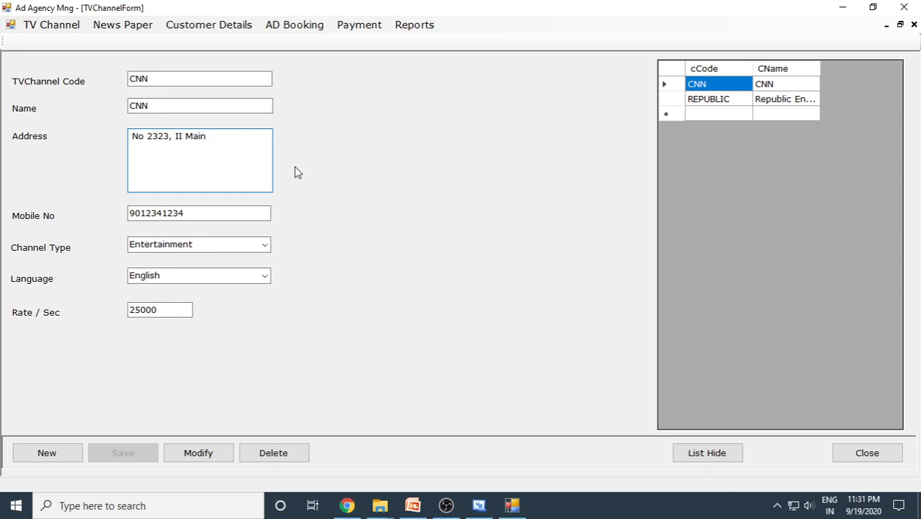
key(Return)
text(Malleshw)
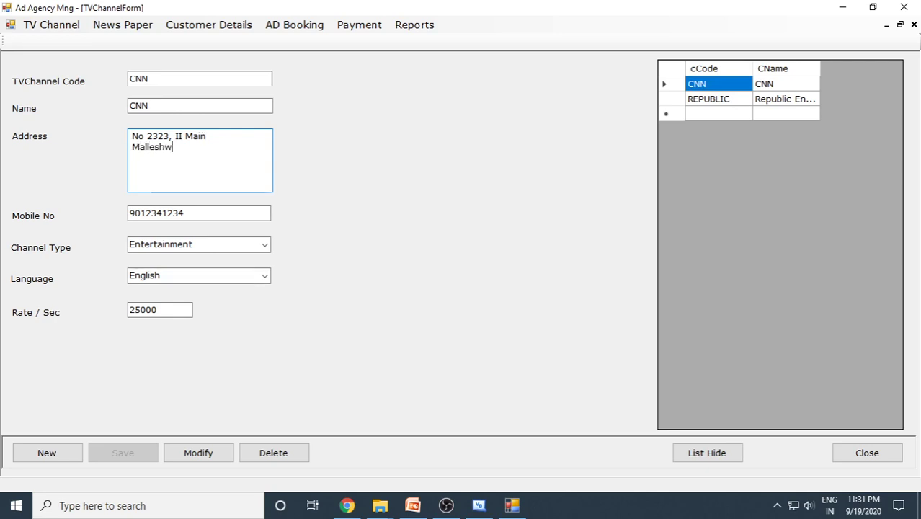
text(aream)
key(shift+Left)
key(shift+Left)
key(shift+Left)
text(am)
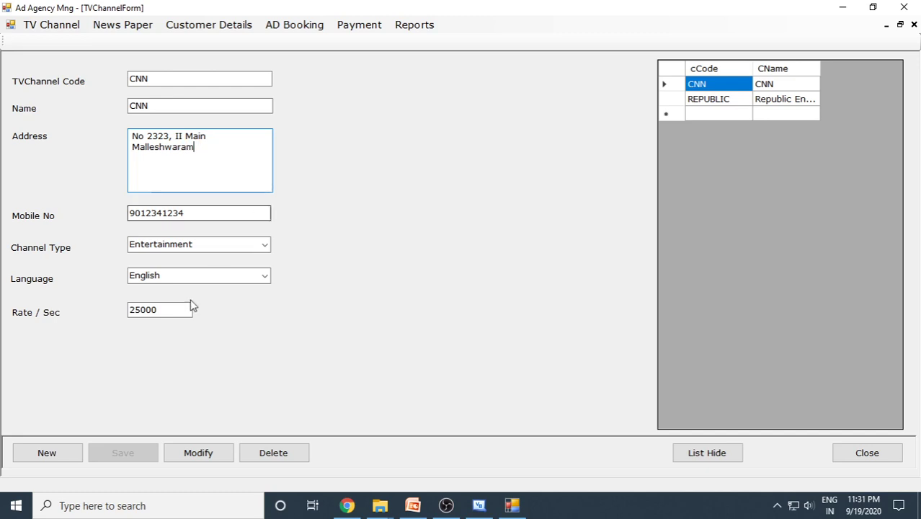
click(205, 450)
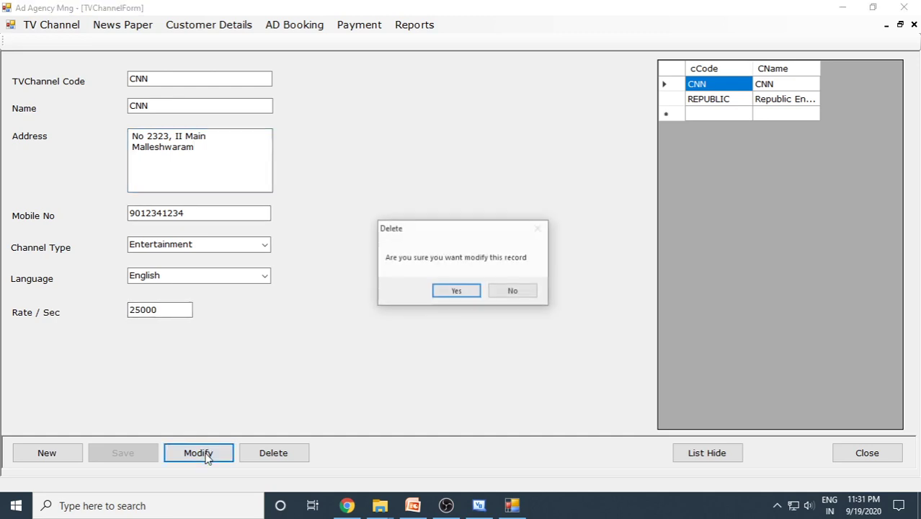
click(456, 291)
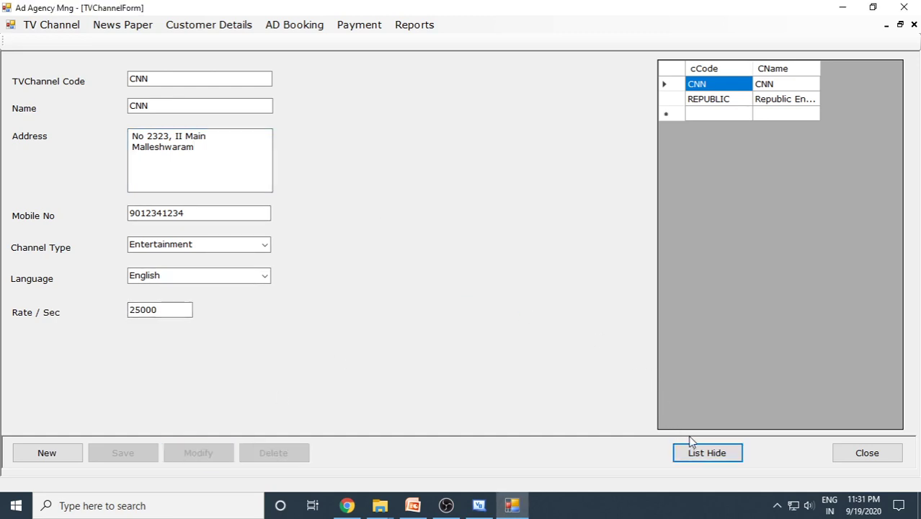
- Browse the REPUBLIC and CNN rows to check the updated CNN details
click(708, 100)
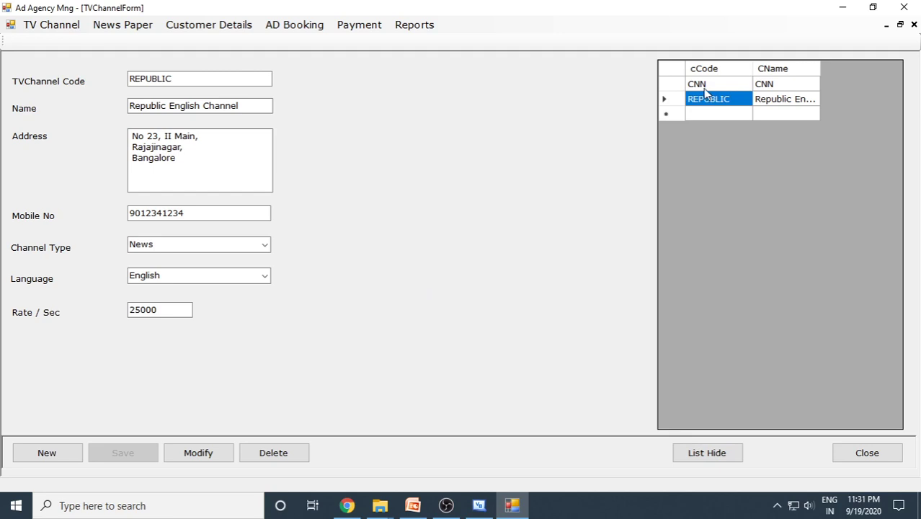
click(704, 87)
click(707, 103)
click(703, 85)
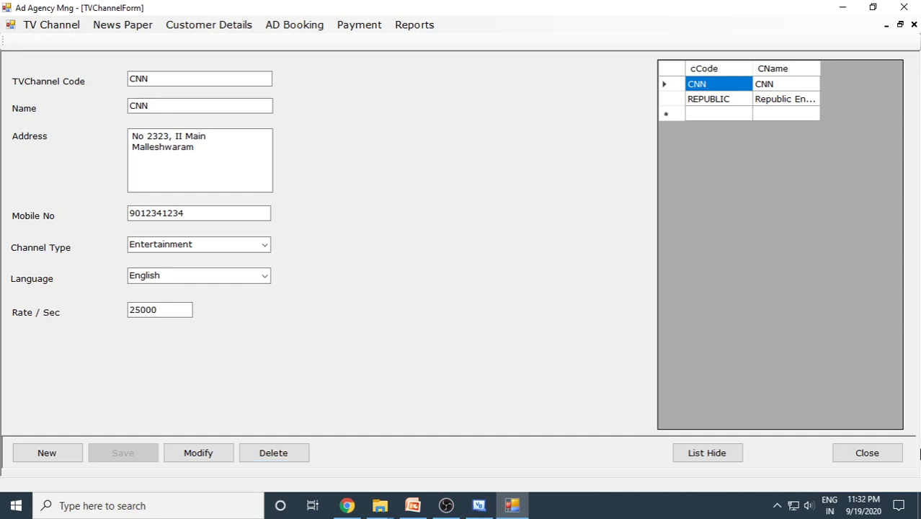
- Close the TV Channel form, open News Paper, list ADSF and TOI, and start a new record
click(862, 452)
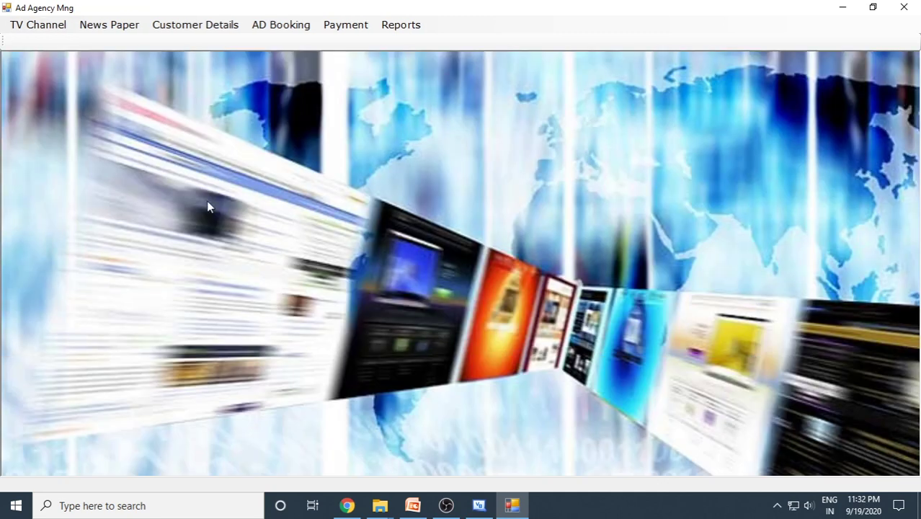
click(107, 26)
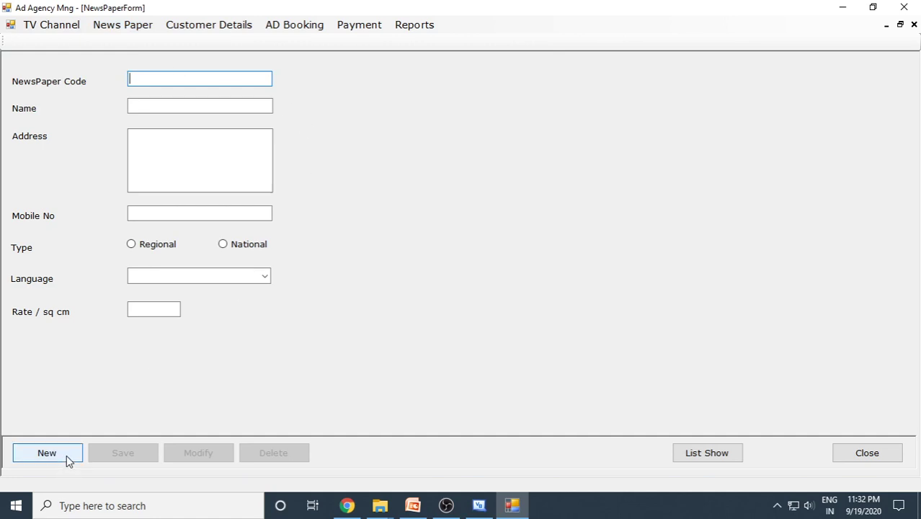
click(709, 455)
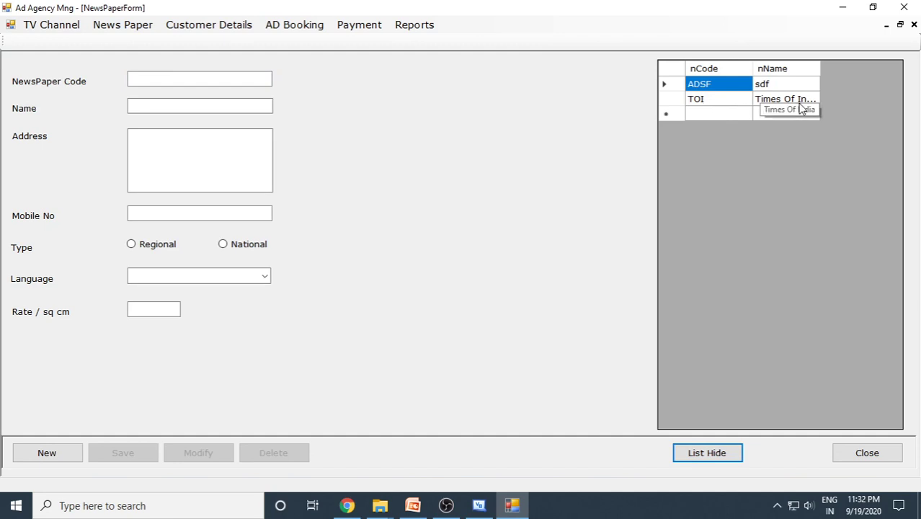
click(49, 453)
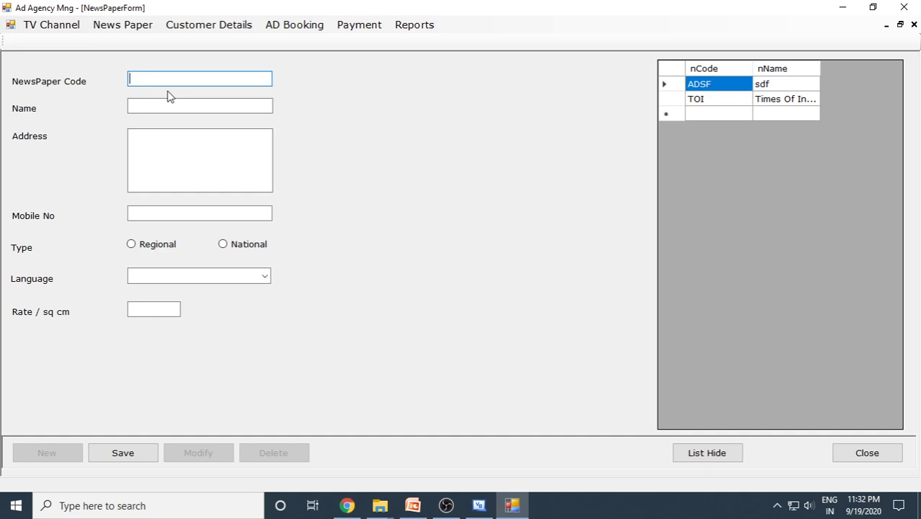
- Enter newspaper code Prajavani, name 'Prajavani Kannada NP' and its two-line address
text(Pa)
key(BackSpace)
text(rajavani)
click(190, 103)
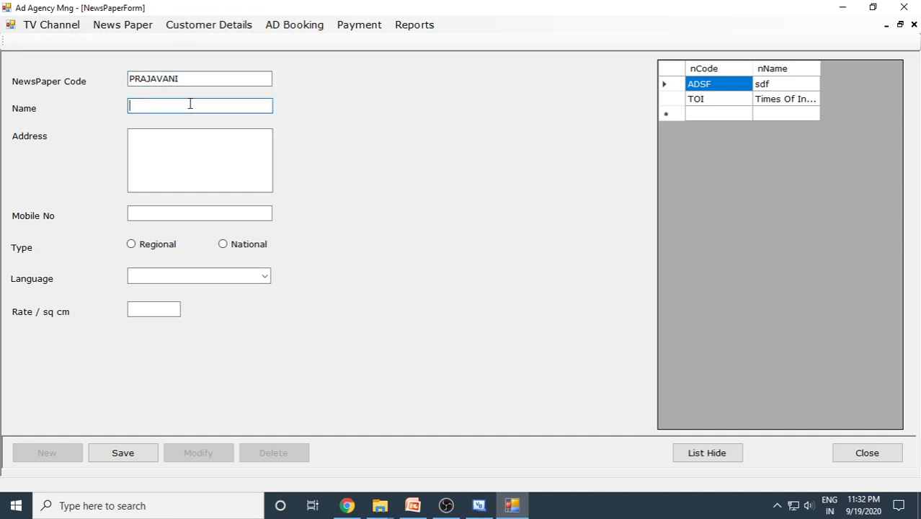
text(Prajavani Kannada NP)
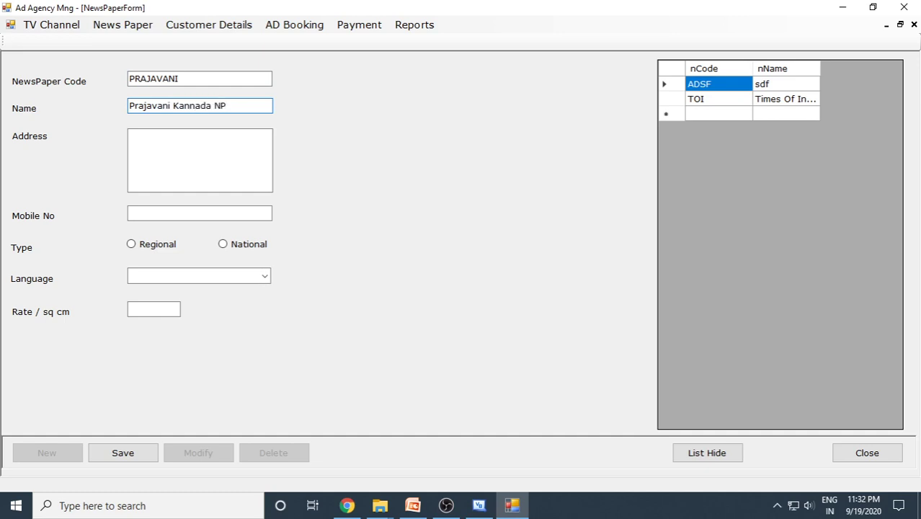
click(187, 147)
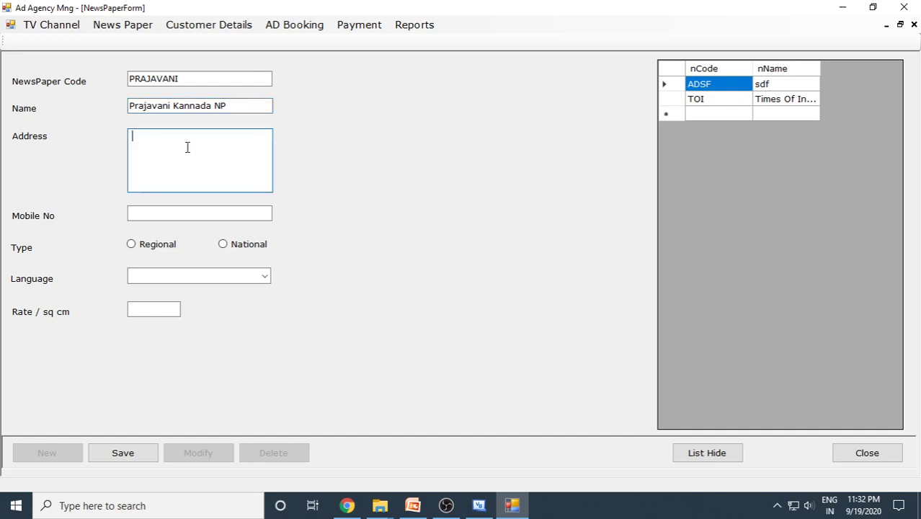
key(Return)
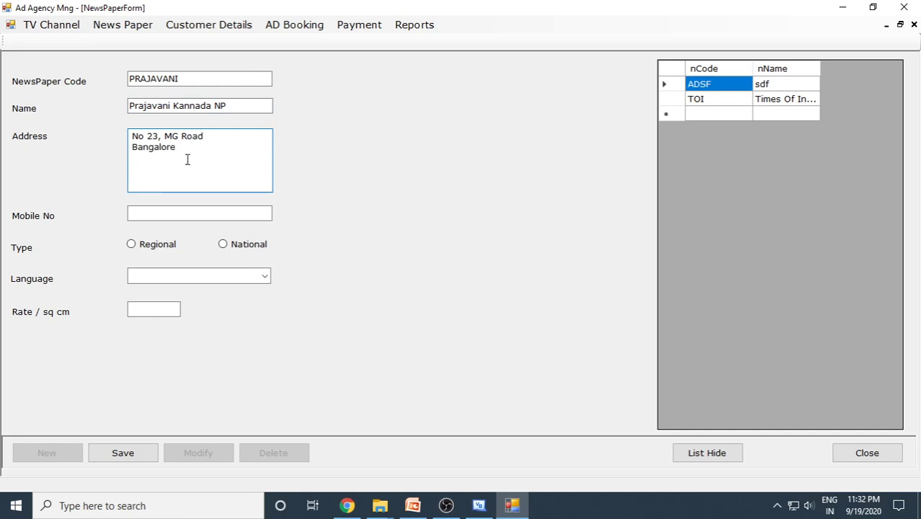
- Add the mobile number, mark it Regional in Kannada at rate 1500, save, and close
click(208, 214)
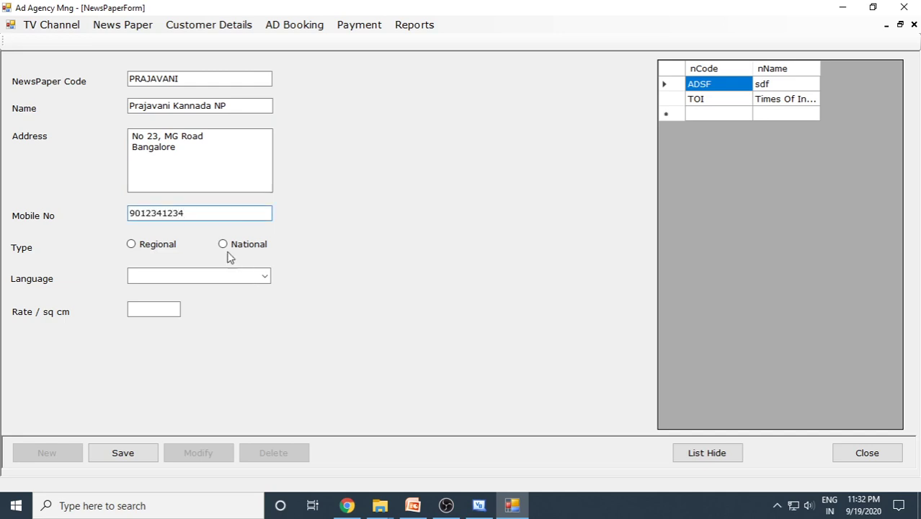
click(145, 244)
click(265, 277)
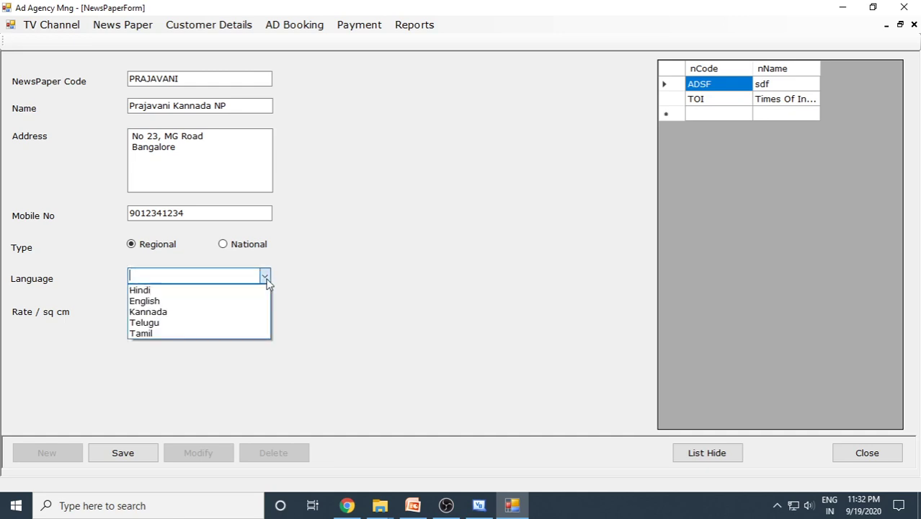
click(174, 312)
click(174, 311)
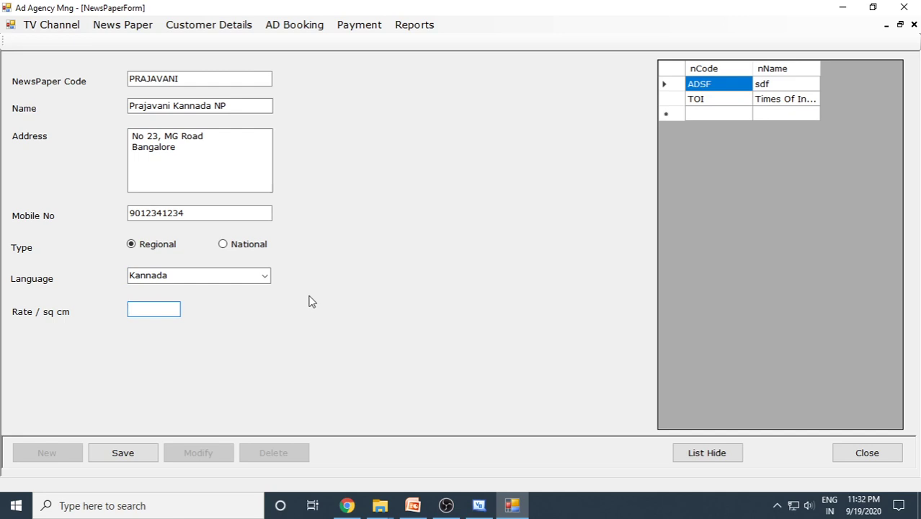
text(1500)
click(140, 455)
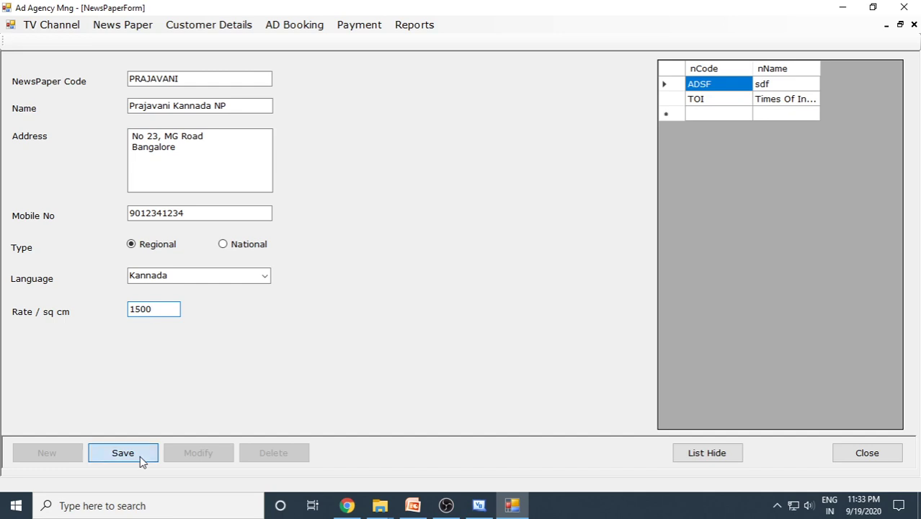
click(868, 455)
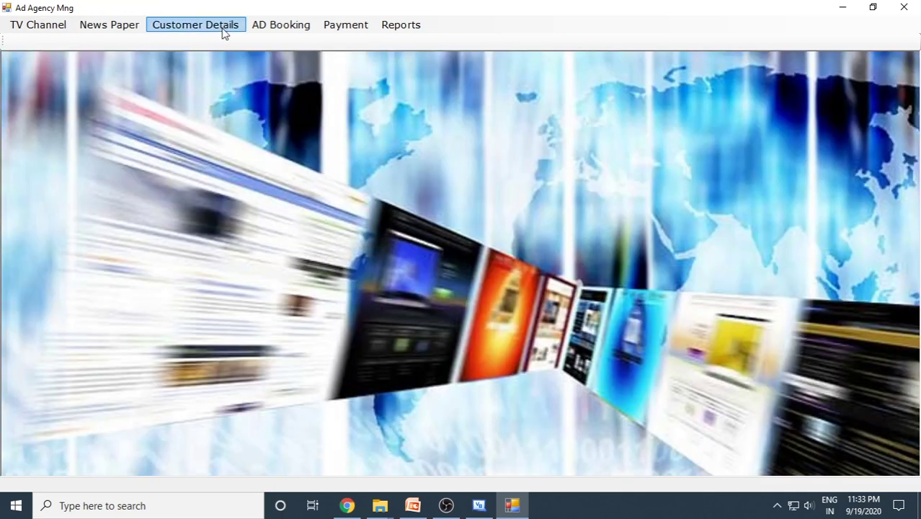
- Open Customer Details, list customers, and enter new customer code Infosys named 'Infosys Ltd'
click(224, 31)
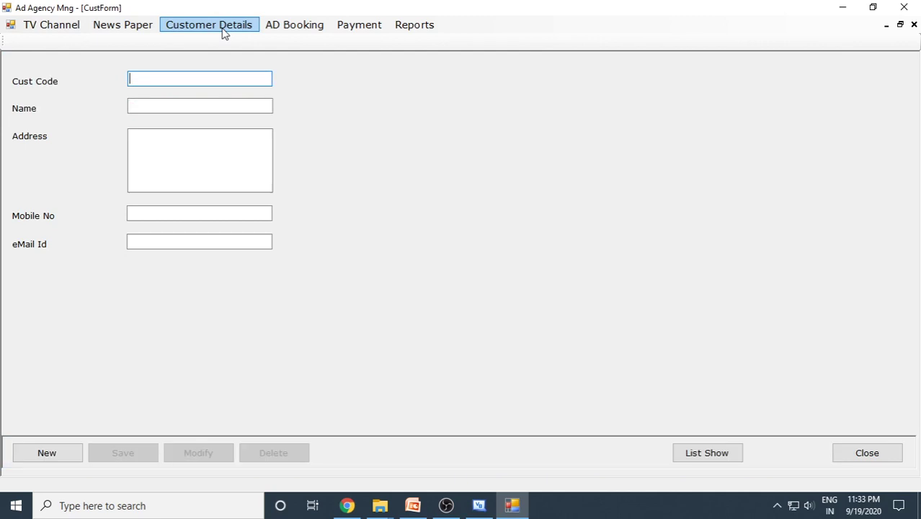
click(707, 453)
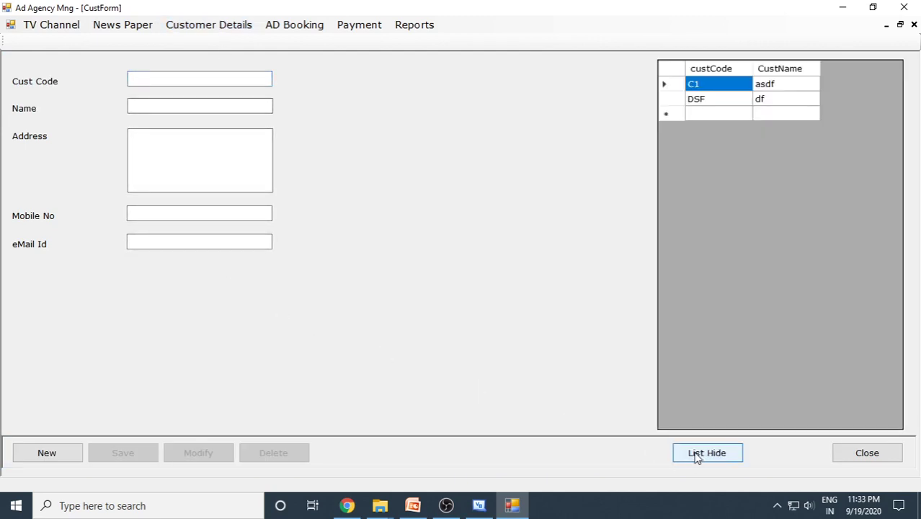
click(66, 451)
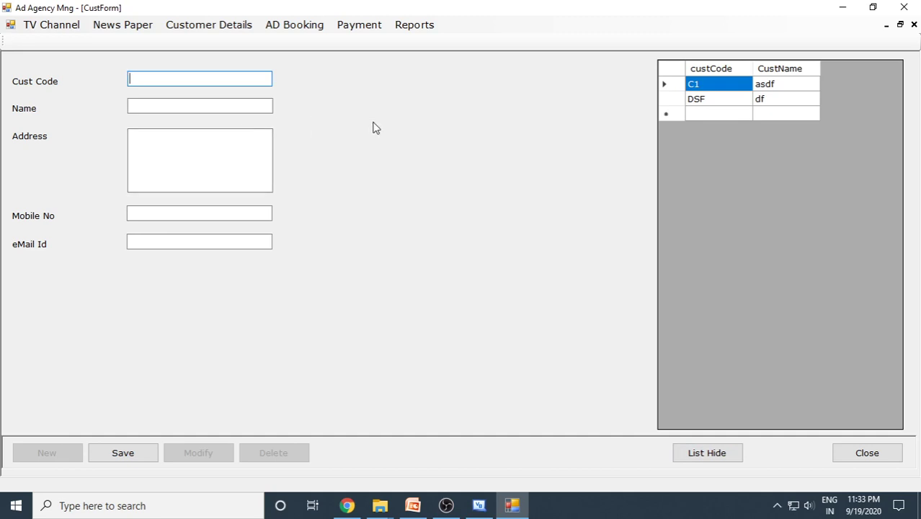
text(Infosys)
click(214, 106)
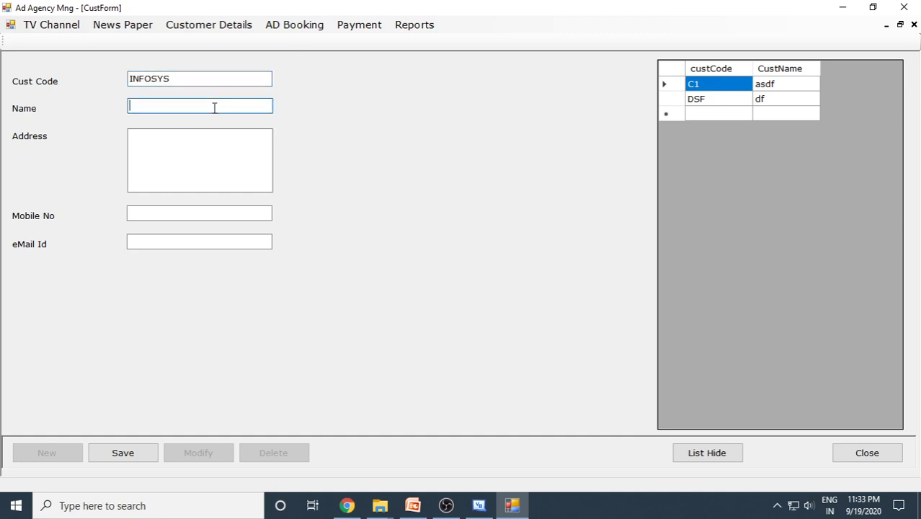
text(Infosys Ltd)
- Fill in the customer's address, mobile number and e-mail, then save INFOSYS
click(160, 148)
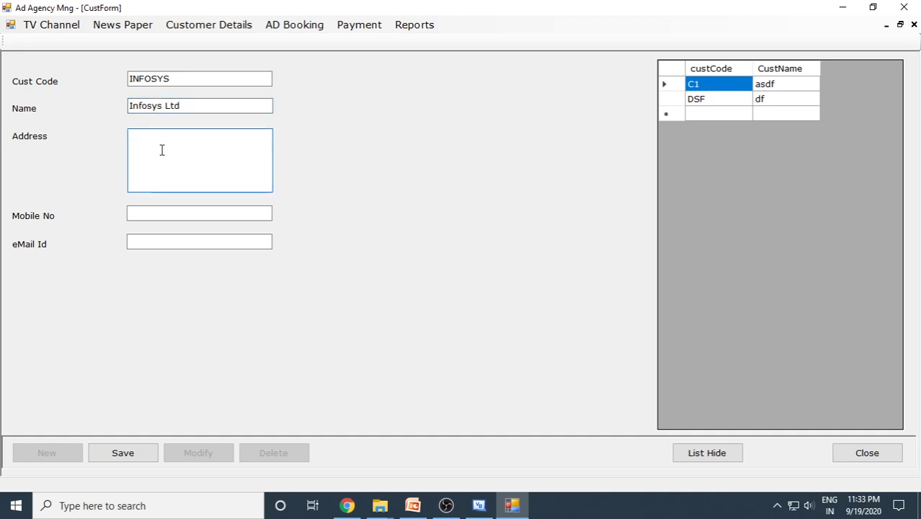
key(Return)
click(197, 216)
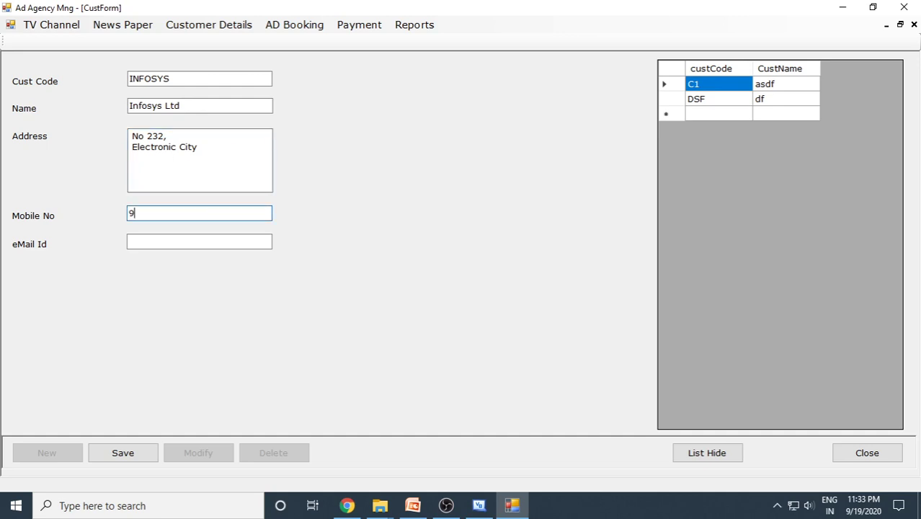
click(195, 239)
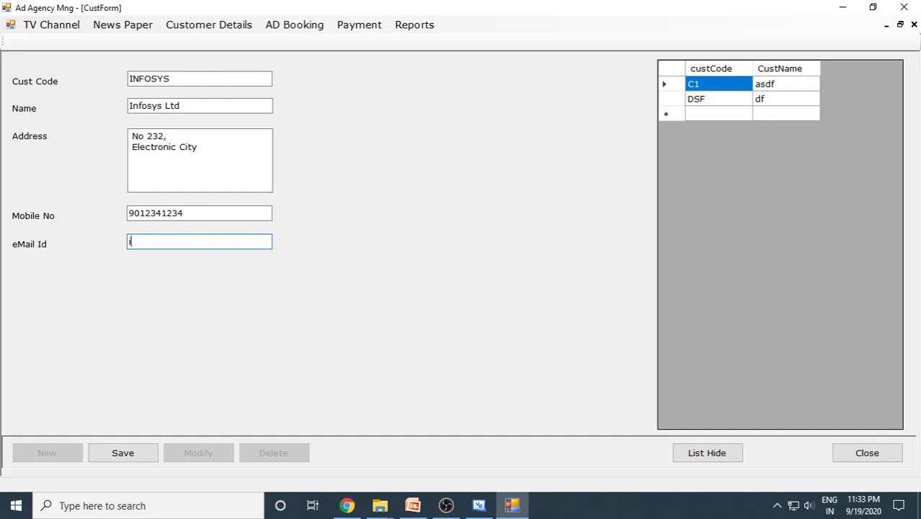
click(136, 452)
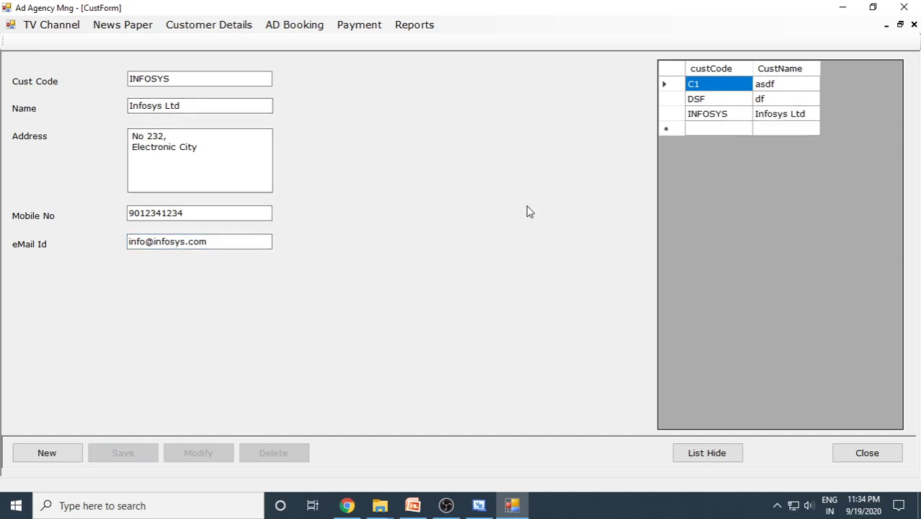
- Delete customer DSF, confirming with Yes, and close the customer form
click(704, 100)
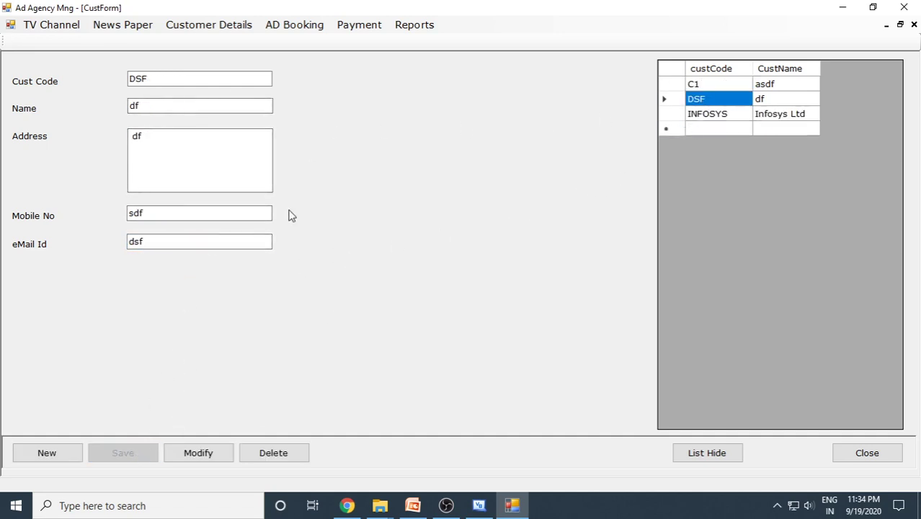
click(302, 461)
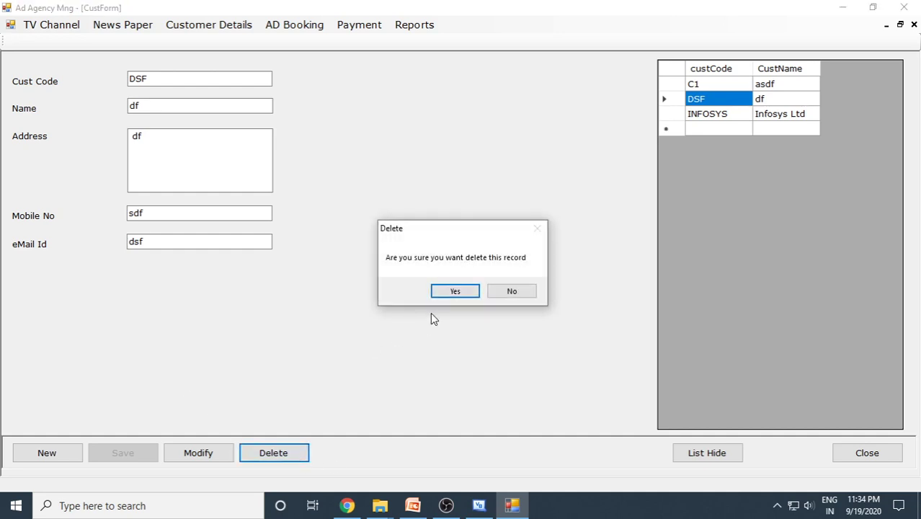
click(459, 290)
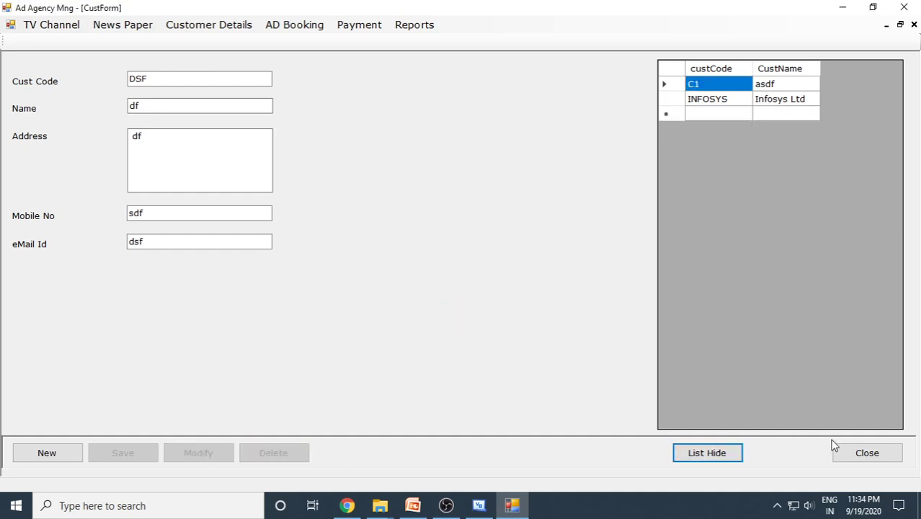
click(847, 454)
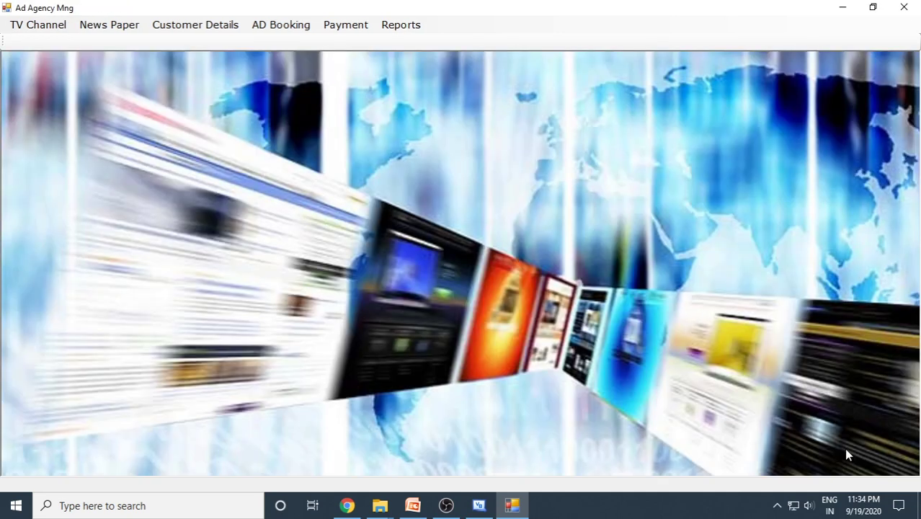
- Book ad 1005 for INFOSYS in newspaper TOI with total size 100, save, and close the form
click(290, 27)
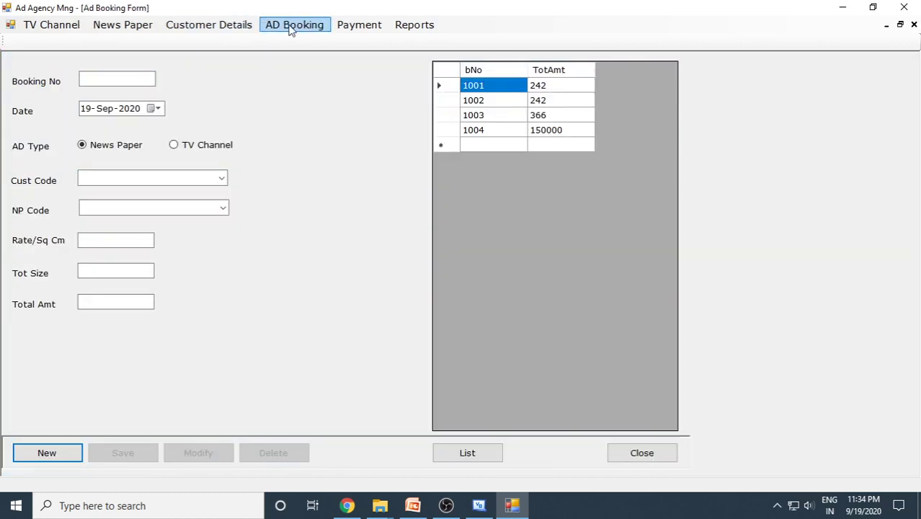
click(62, 455)
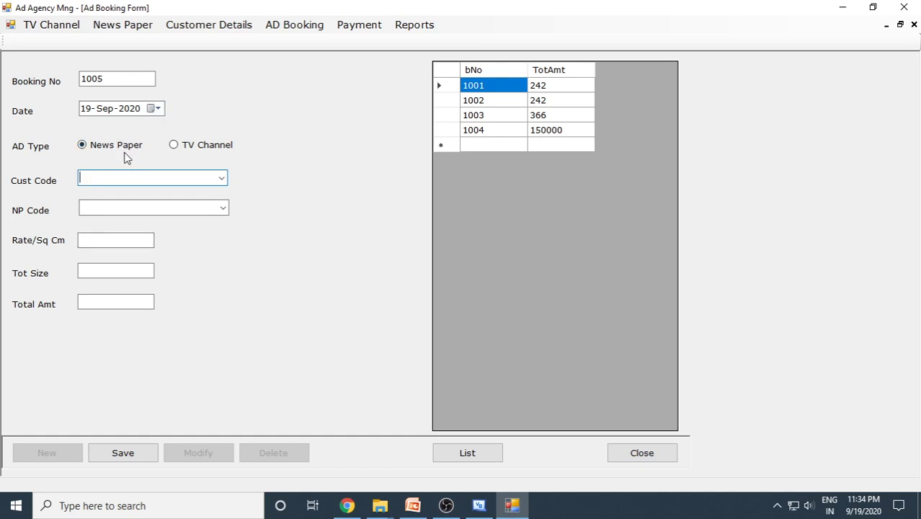
click(222, 180)
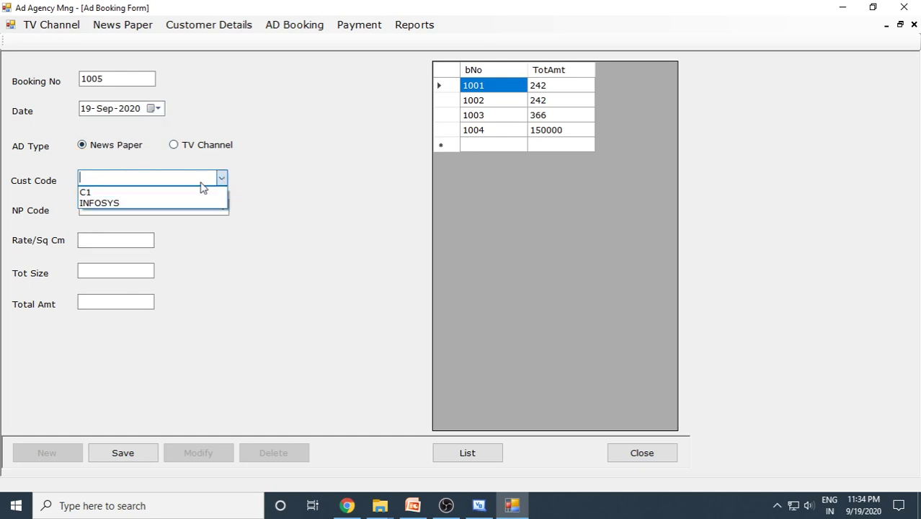
click(140, 203)
click(222, 207)
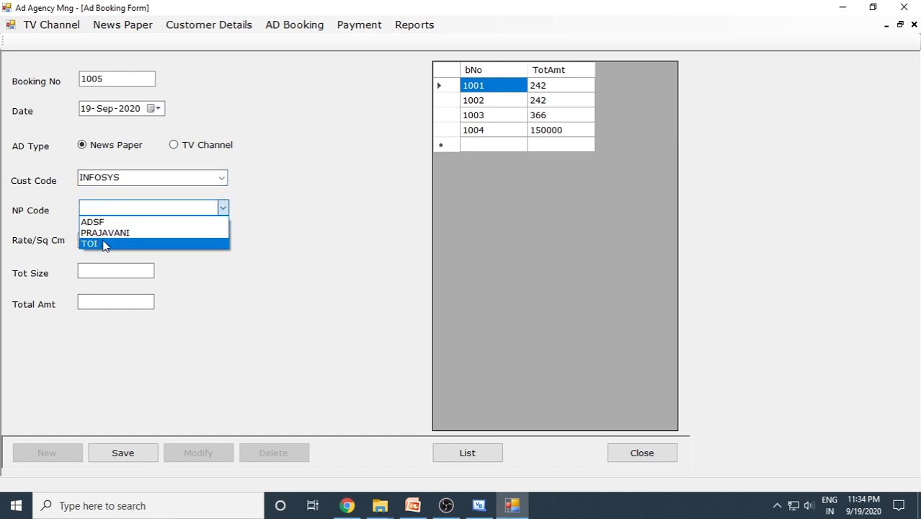
click(103, 244)
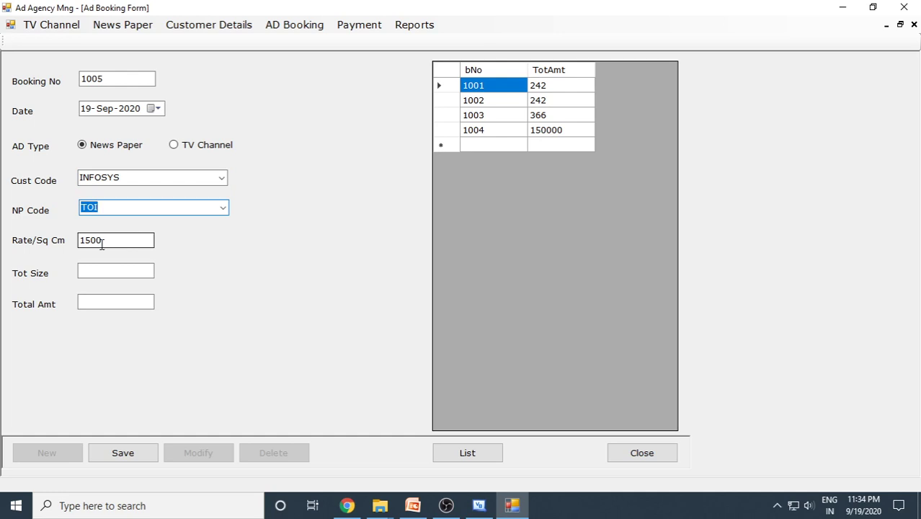
click(124, 272)
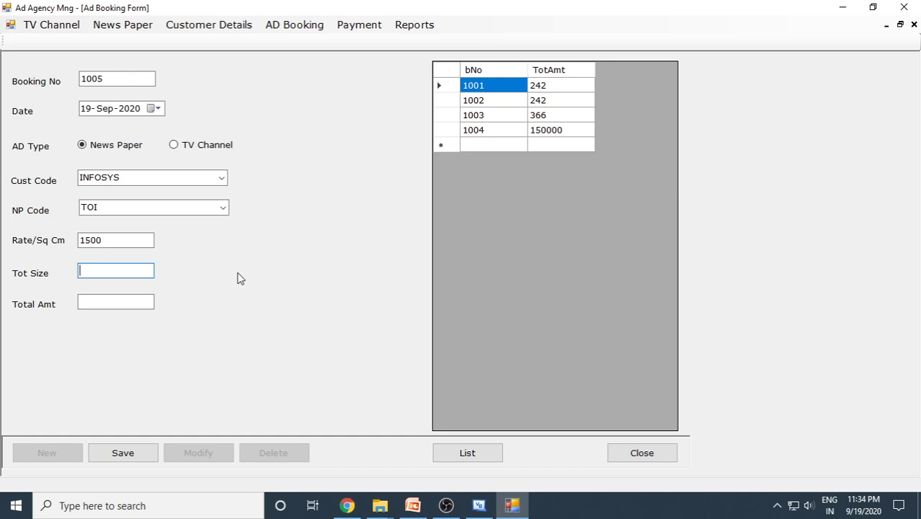
text(100)
click(135, 460)
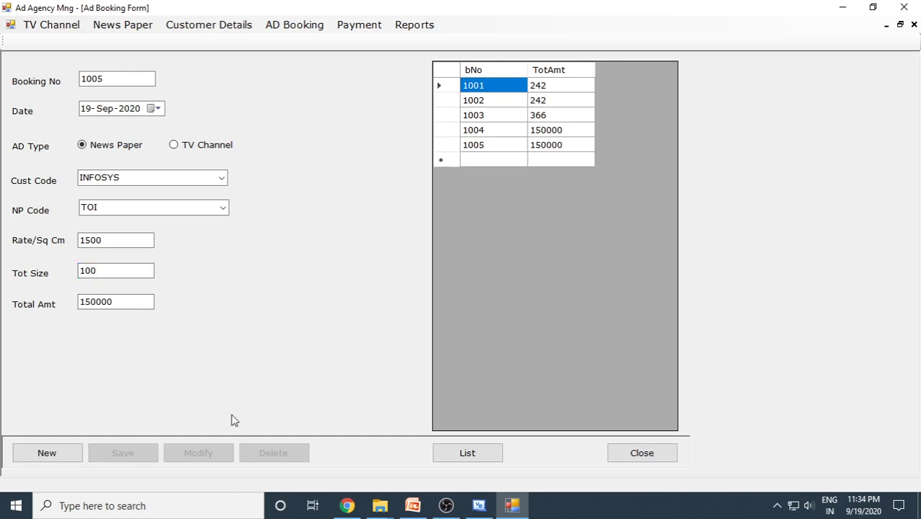
click(633, 455)
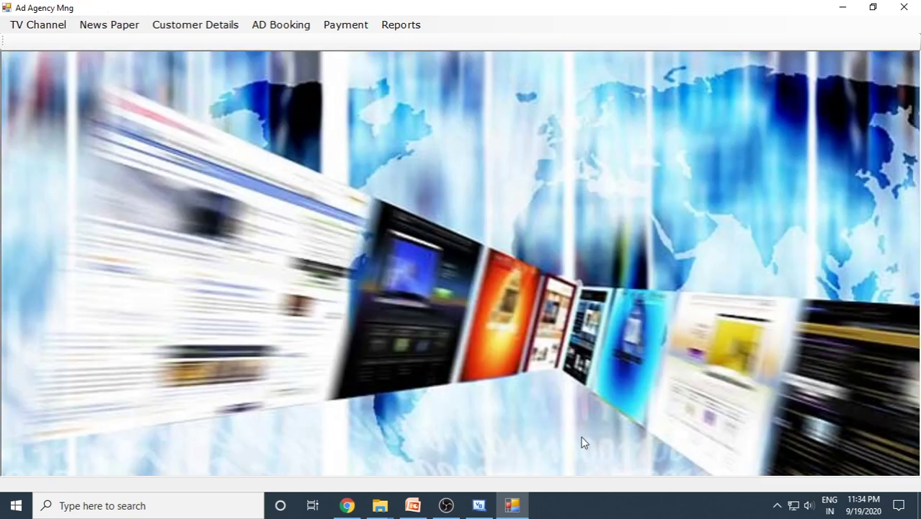
- Start a new payment from customer INFOSYS for an amount of 150000
click(335, 26)
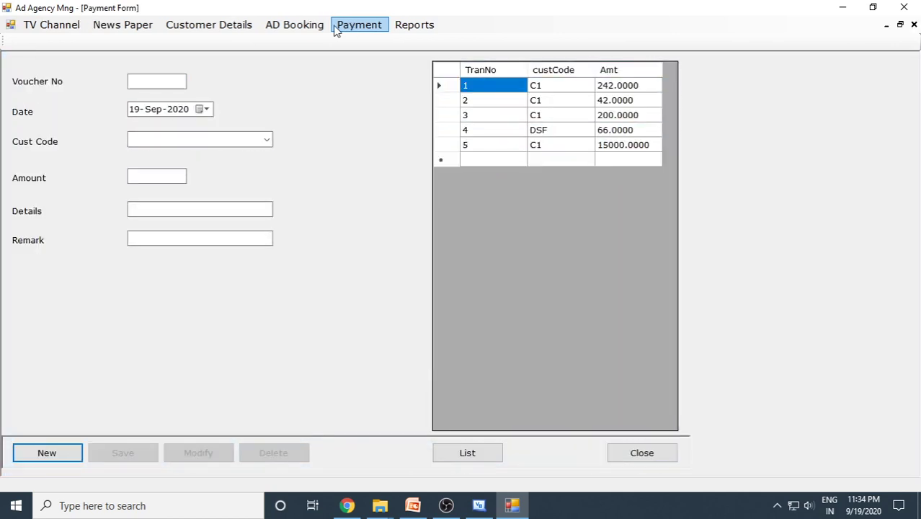
click(67, 455)
click(267, 139)
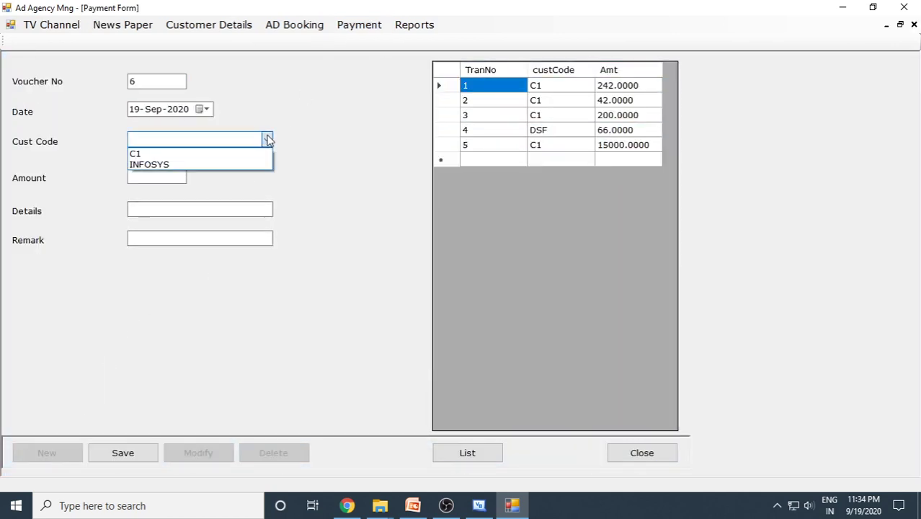
click(193, 165)
key(Tab)
text(150000)
click(185, 209)
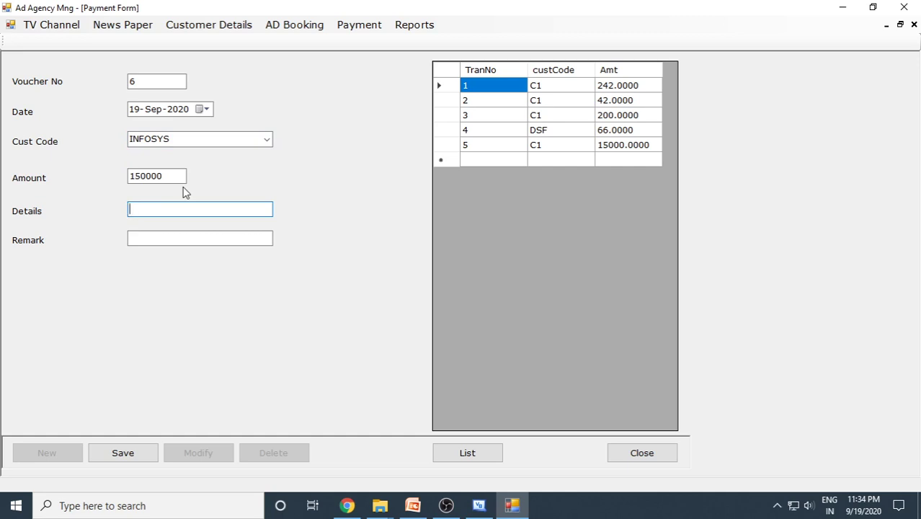
- Enter the by-cheque payment details and remark 'completed', save, and close the Payment Form
text(collected b)
key(BackSpace)
key(BackSpace)
text(d by che)
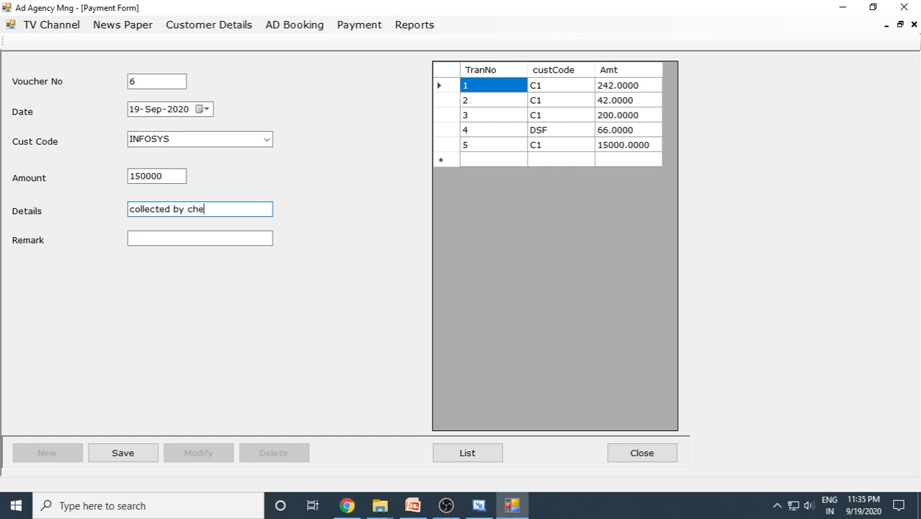
text(que no 223232)
click(180, 232)
text(ca)
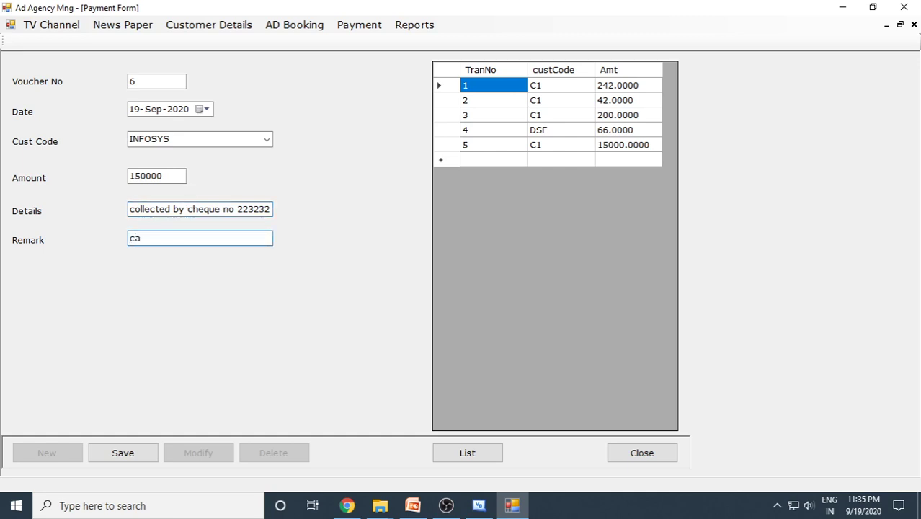
key(BackSpace)
text(completed)
click(136, 454)
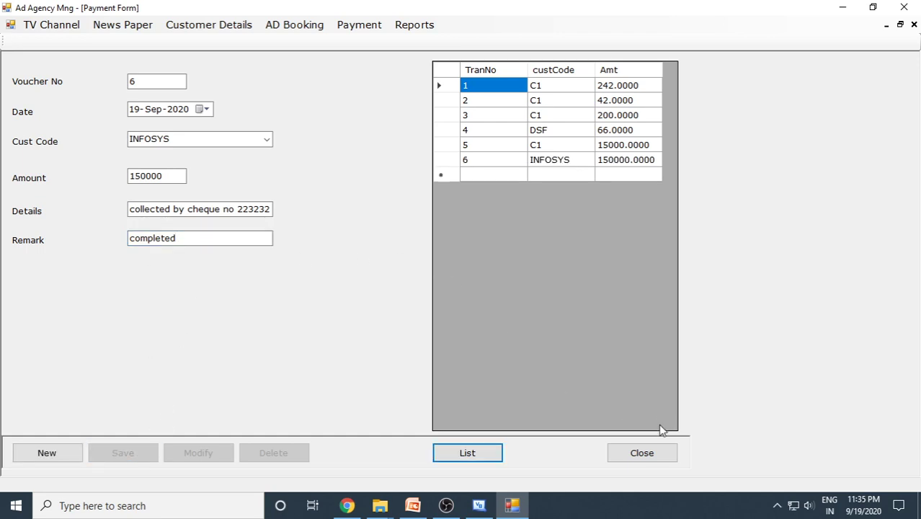
click(648, 453)
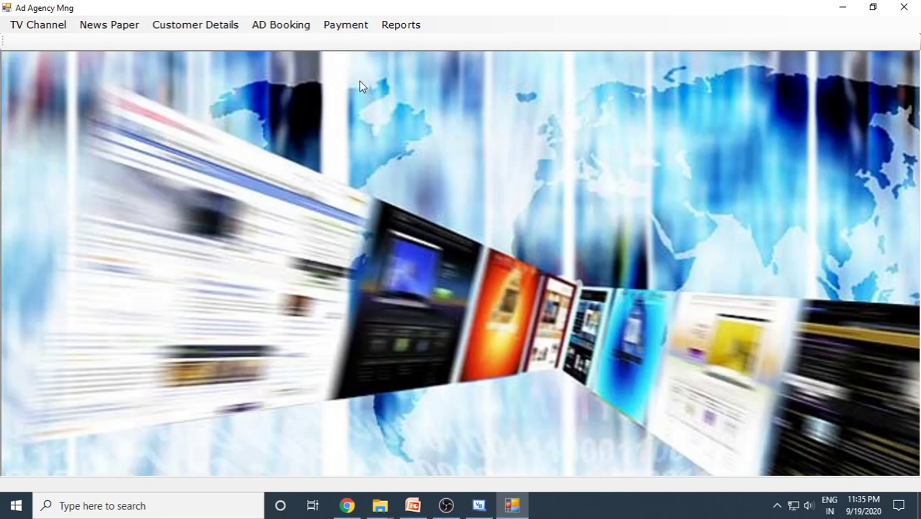
click(414, 30)
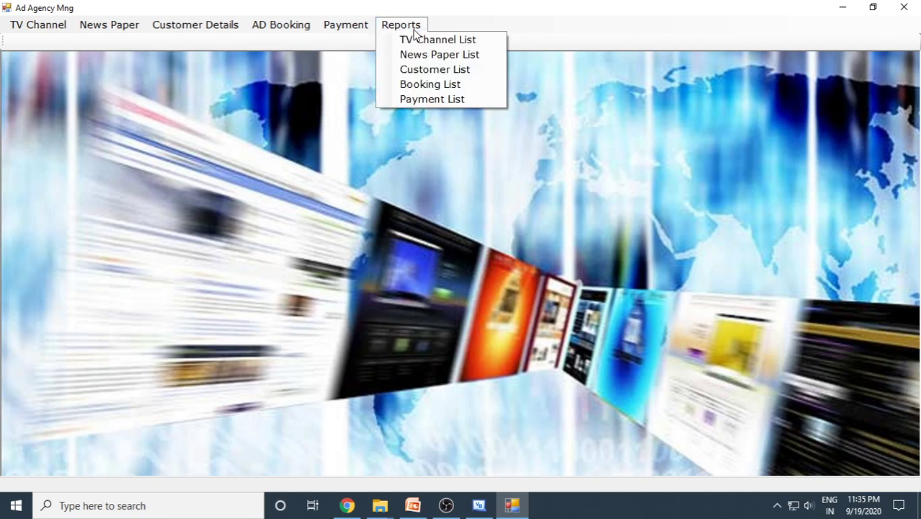
click(437, 41)
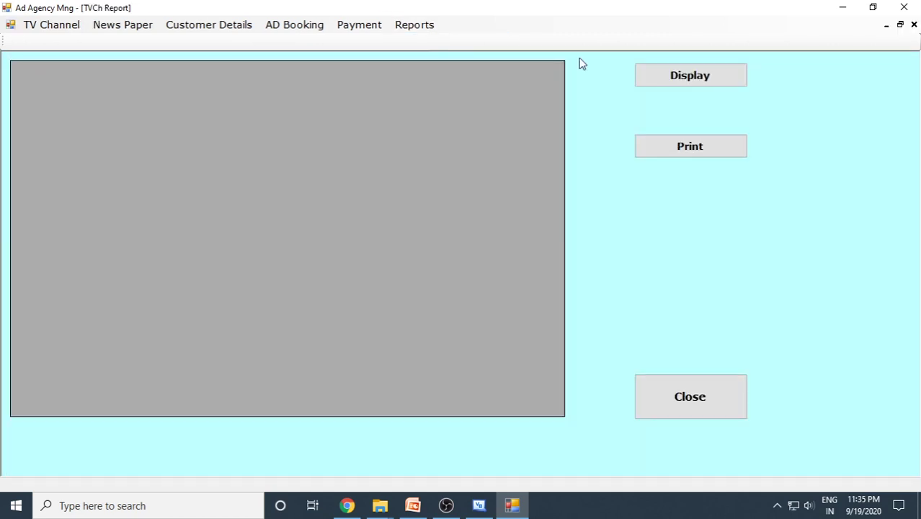
click(703, 82)
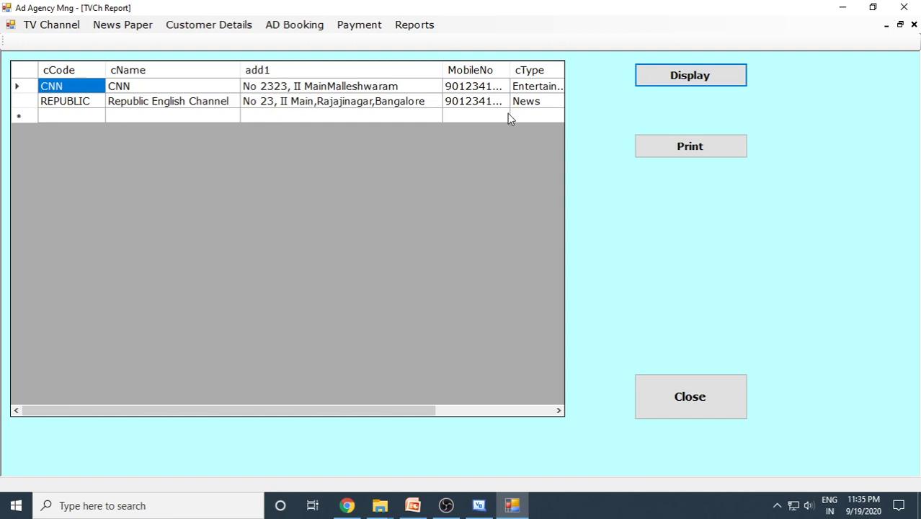
click(671, 148)
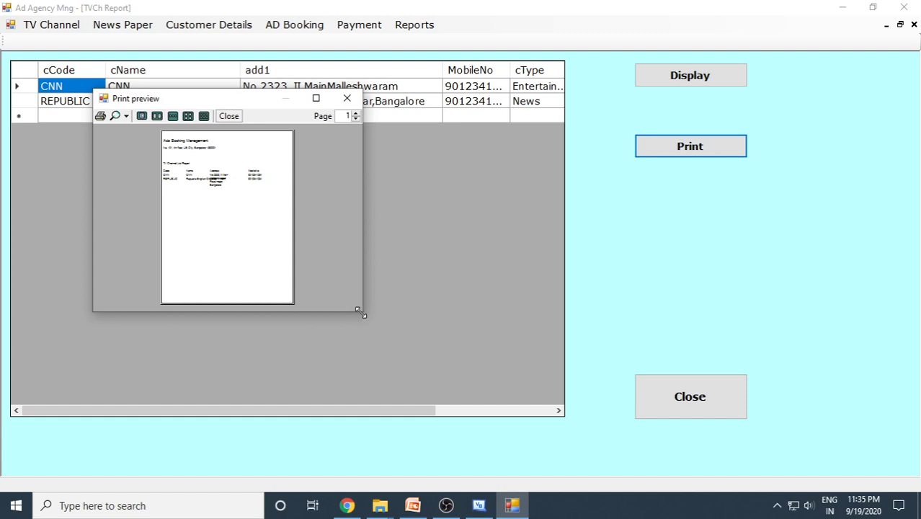
drag(360, 312, 504, 365)
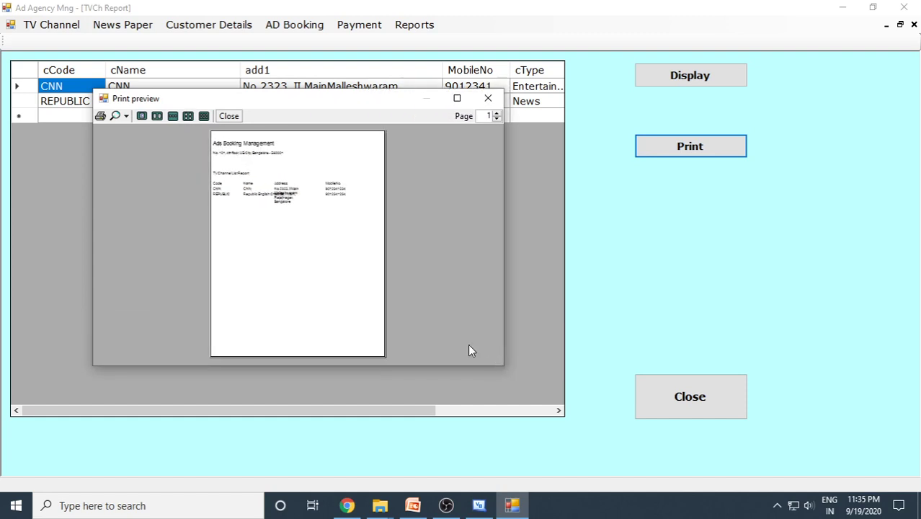
click(488, 99)
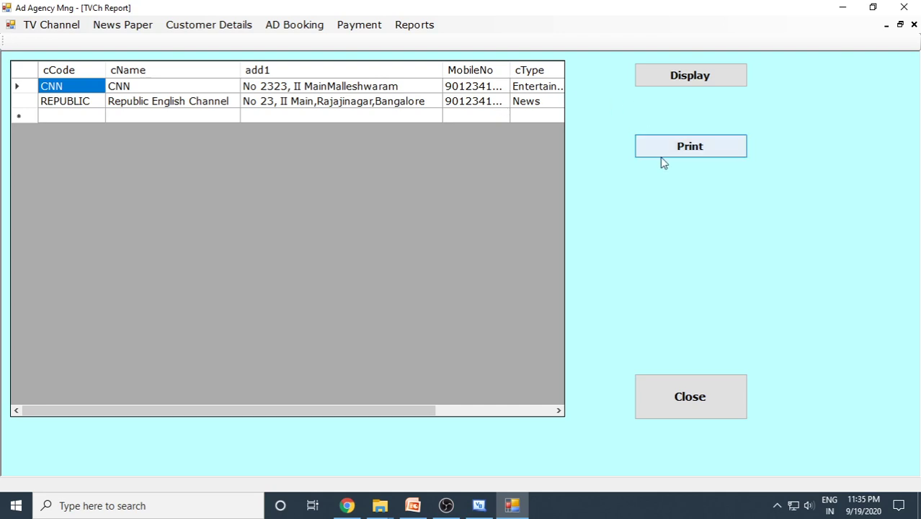
click(697, 411)
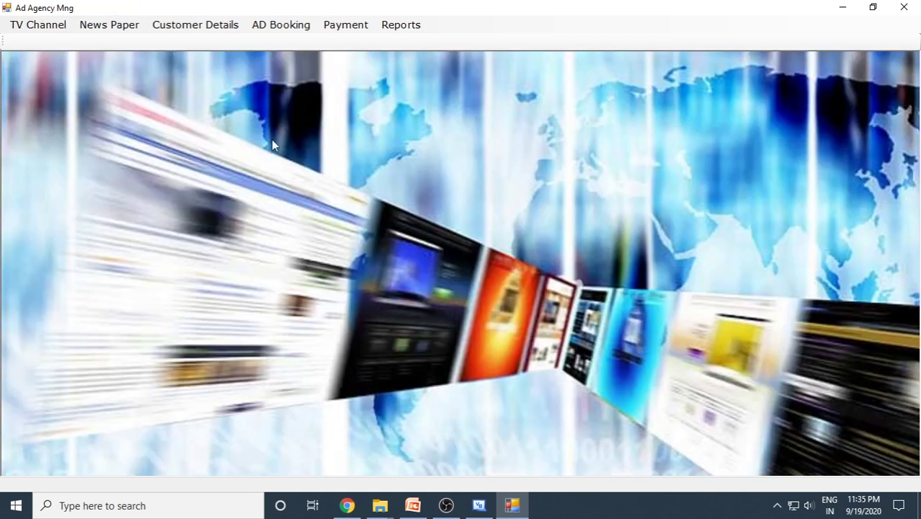
click(400, 24)
click(430, 56)
click(709, 84)
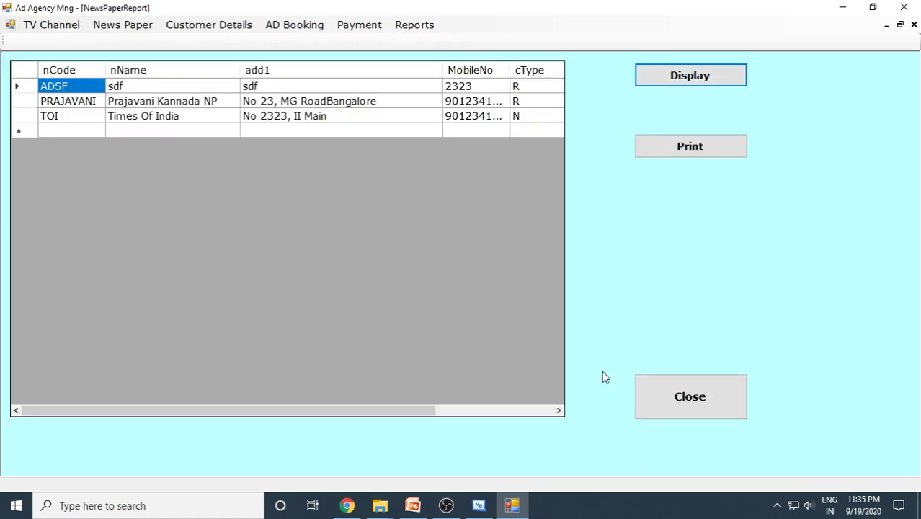
click(673, 397)
click(400, 24)
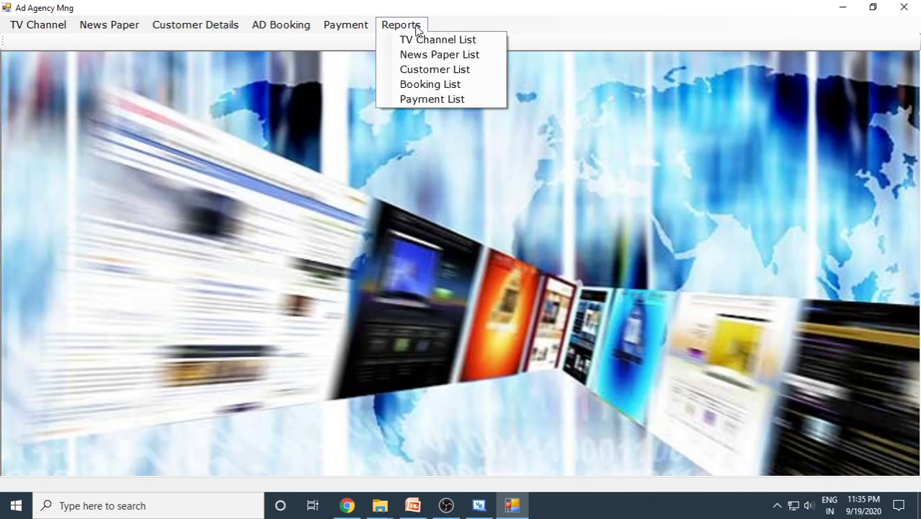
click(436, 69)
click(672, 81)
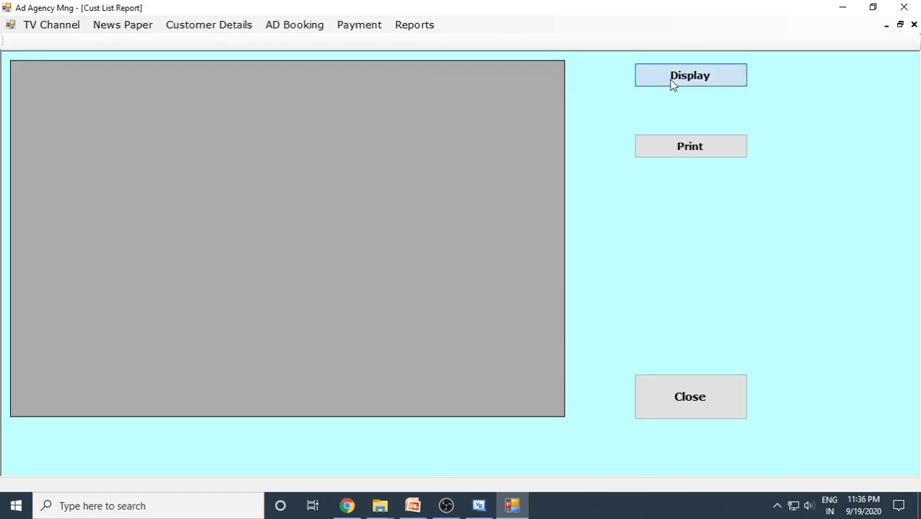
click(691, 398)
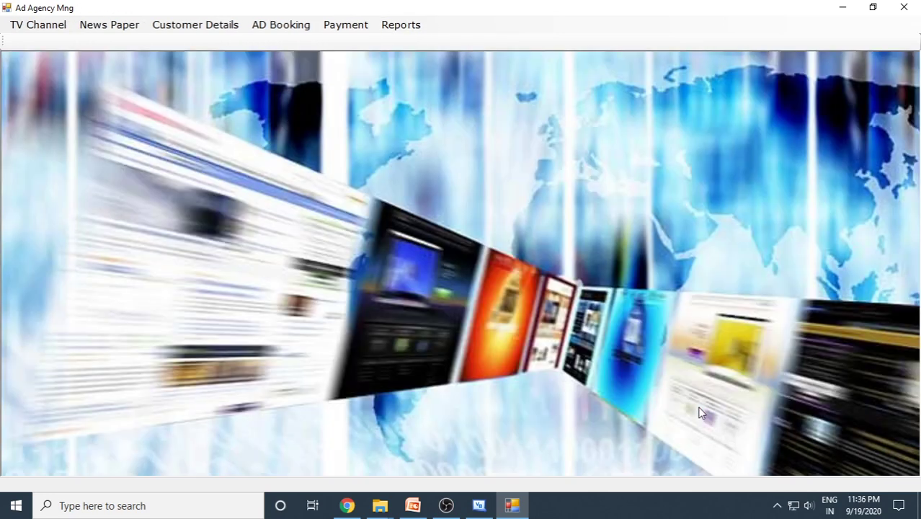
click(413, 25)
click(422, 83)
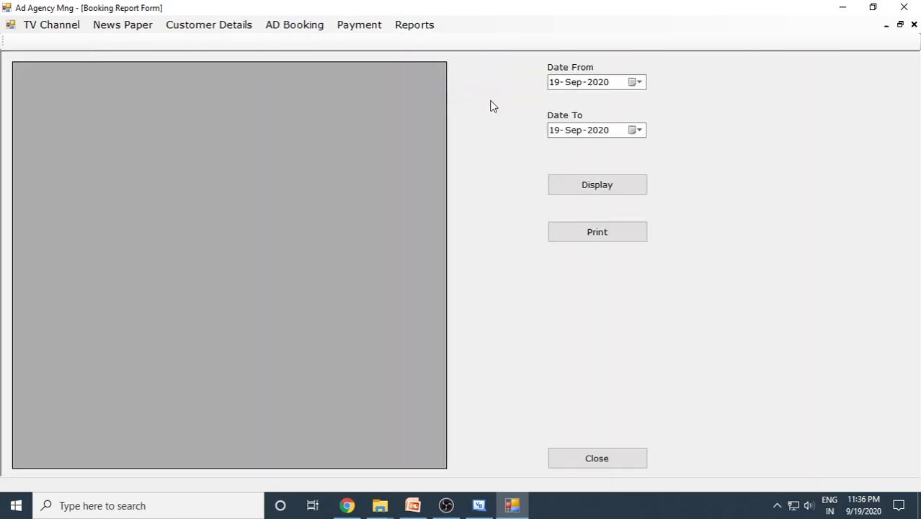
click(599, 185)
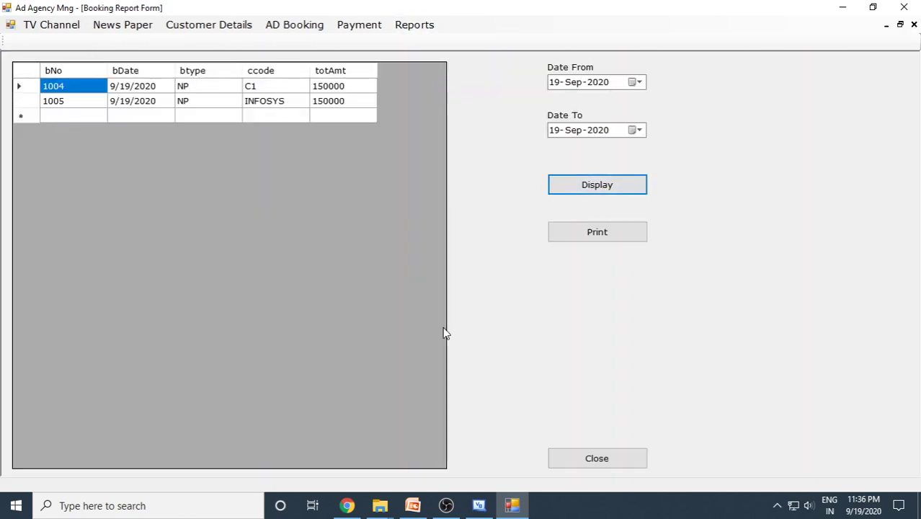
click(603, 461)
click(403, 25)
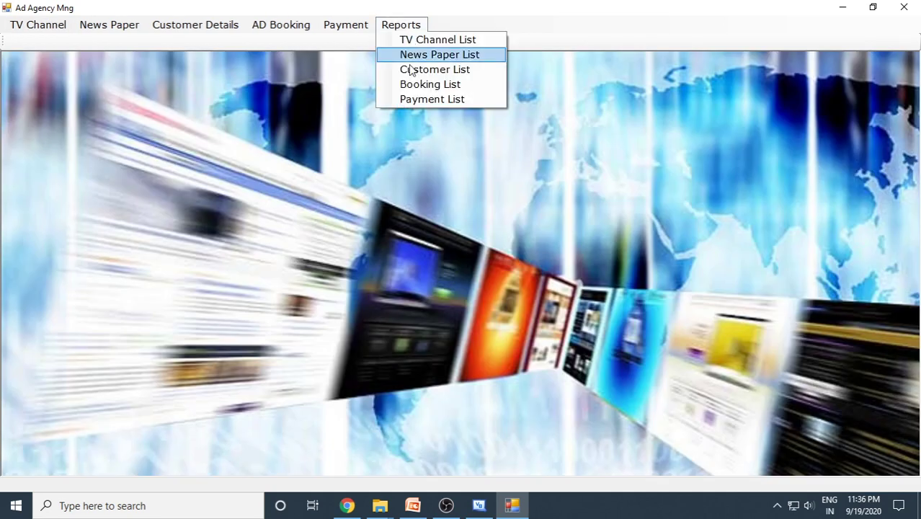
click(421, 99)
click(640, 175)
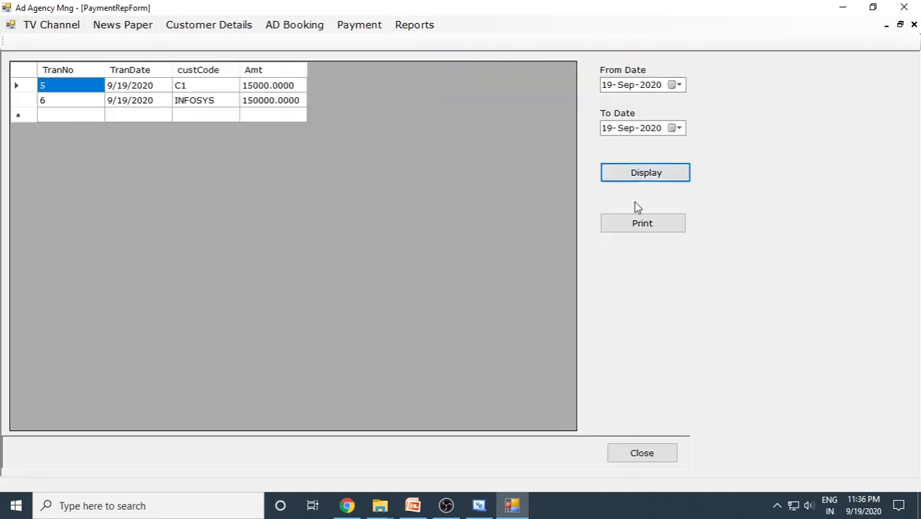
click(655, 454)
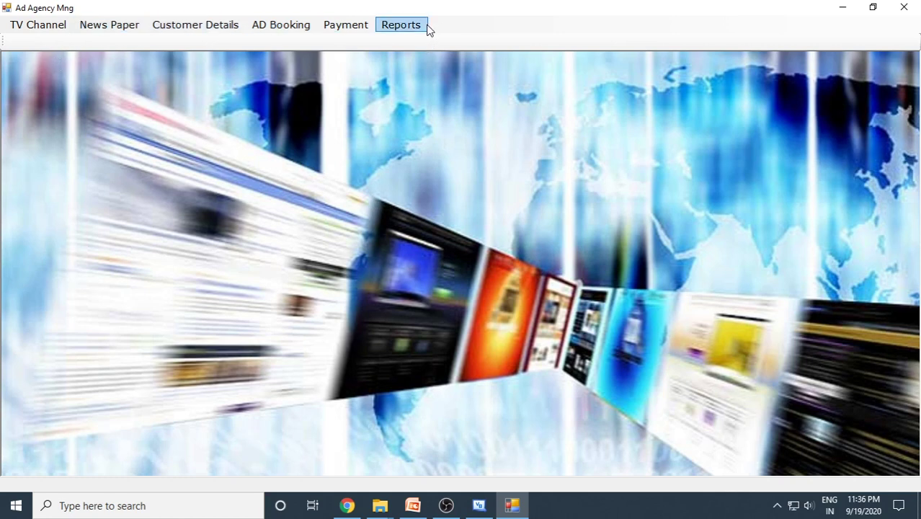
- Stop the running Ad Agency app and switch to the PowerPoint presentation
click(916, 11)
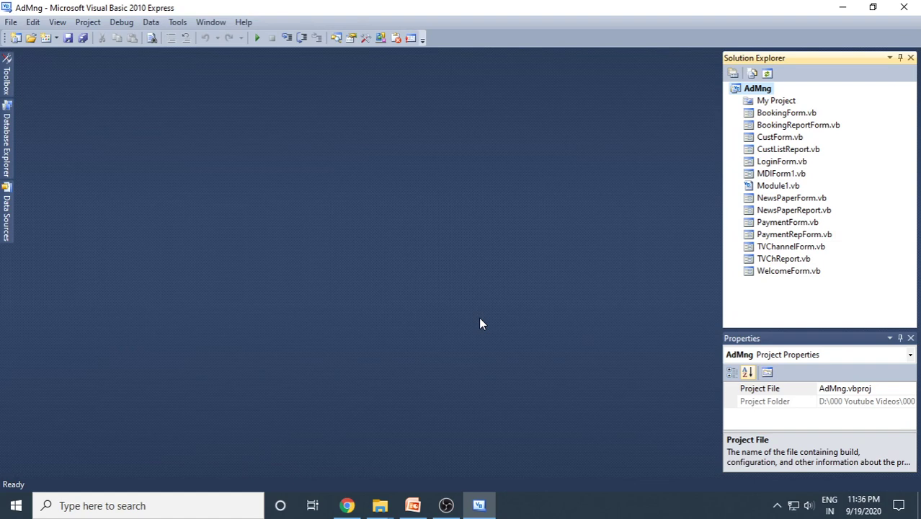
click(412, 505)
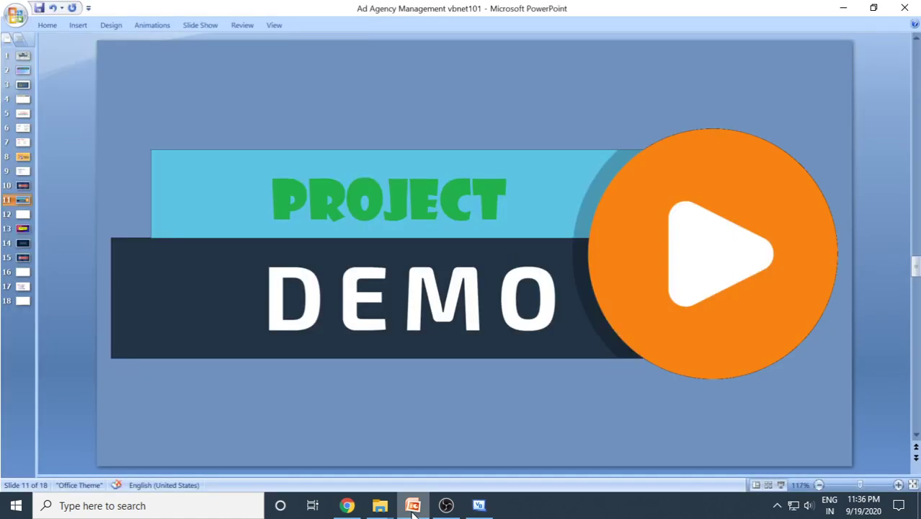
- Step through slide 13 and the Thank You For Watching slide to slide 15, Subscribe
click(22, 229)
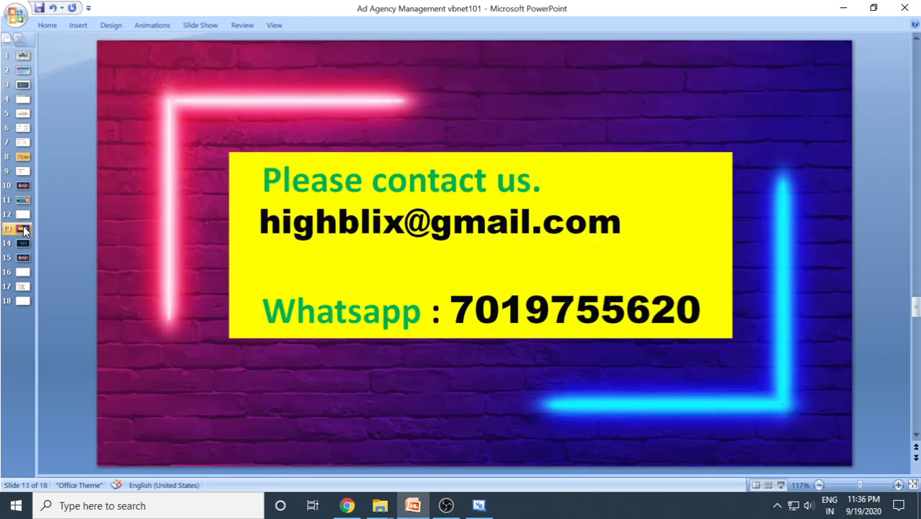
click(24, 243)
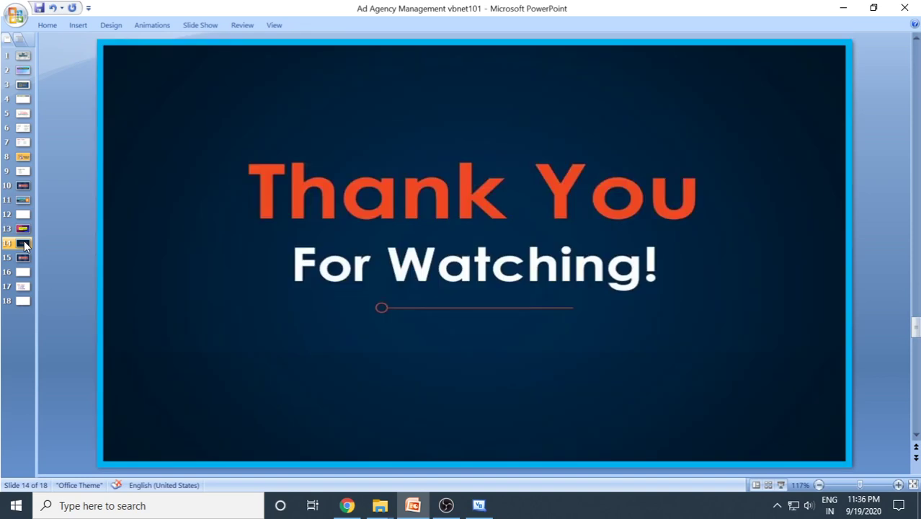
click(23, 258)
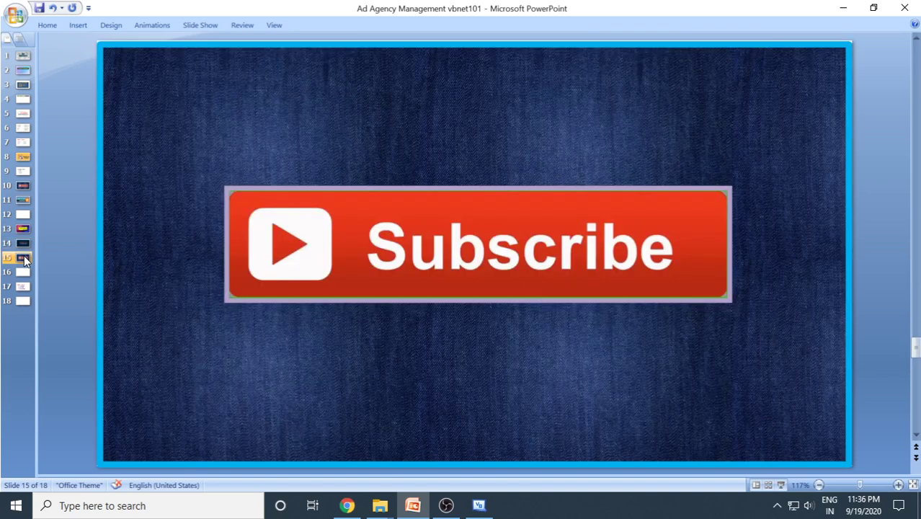